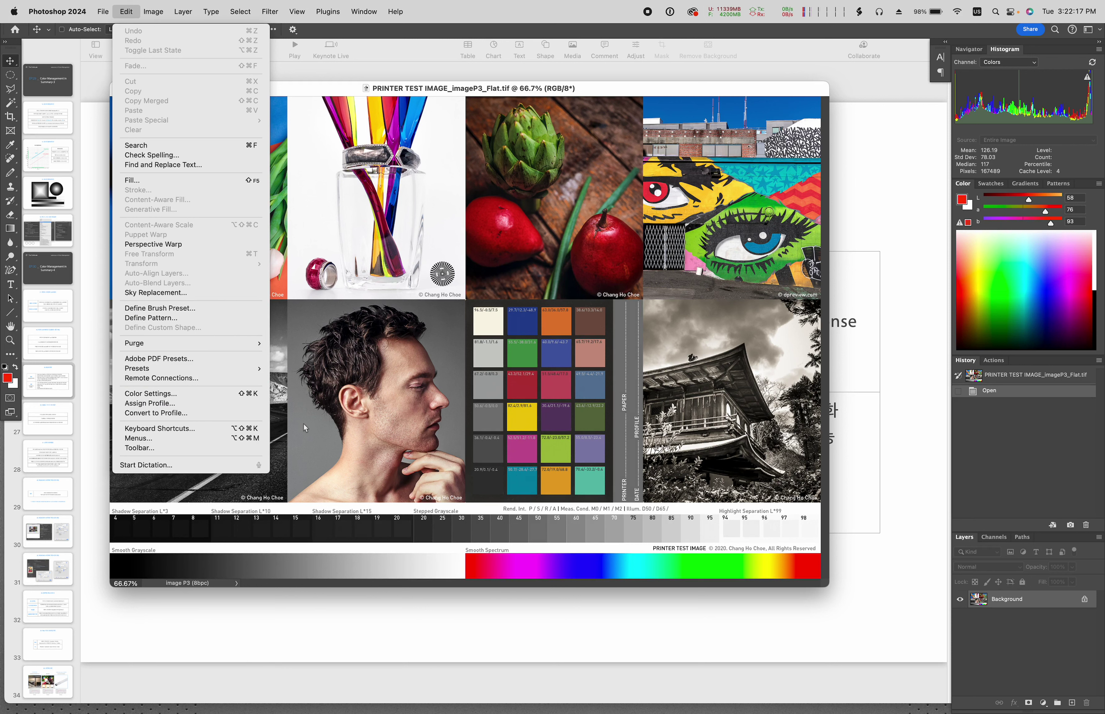
Step: Preview the test image in Assign Profile with Don't Color Manage This Document selected
{"action": "left_click", "coordinate": [171, 407]}
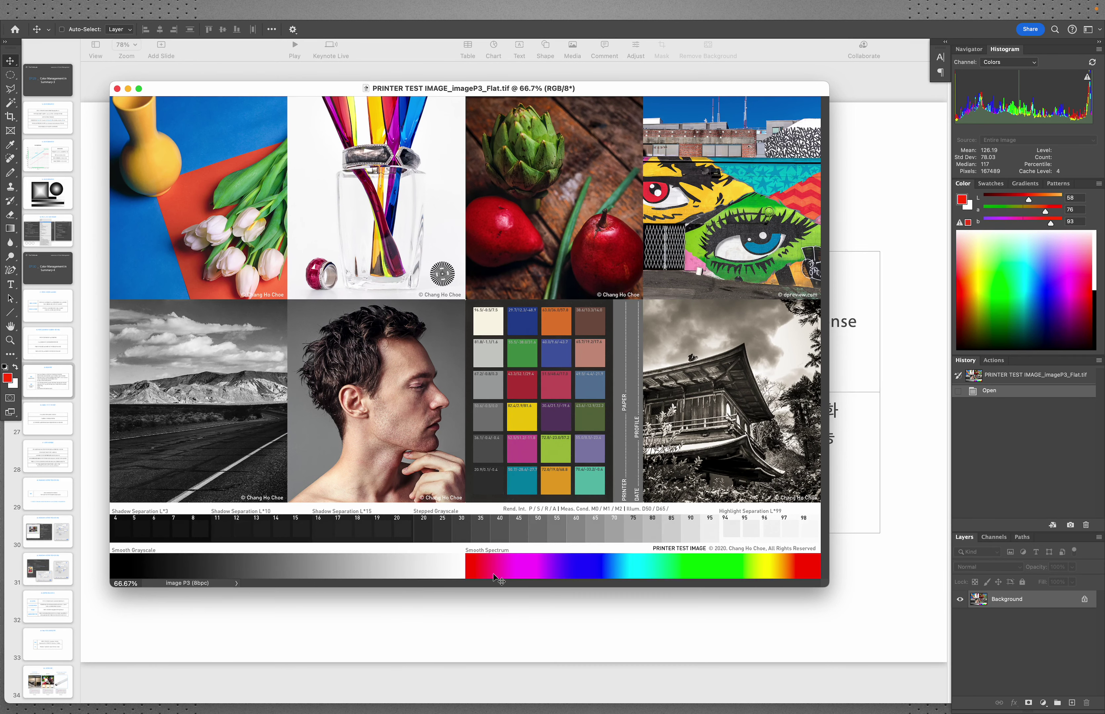
{"action": "mouse_move", "coordinate": [181, 3]}
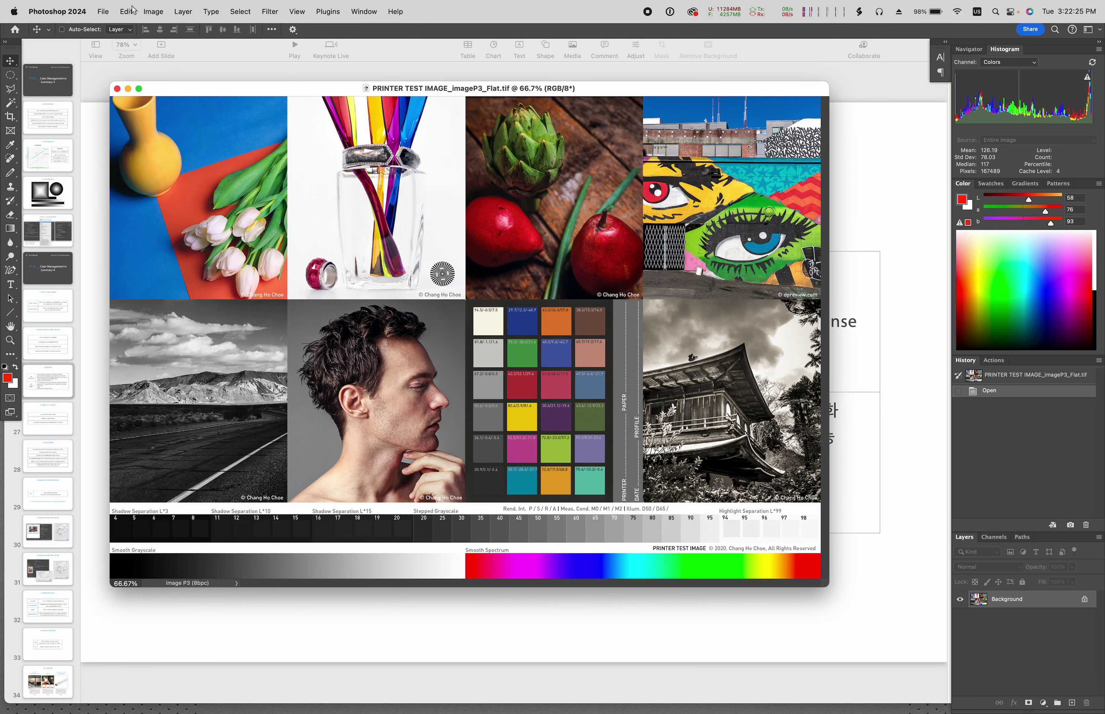
{"action": "left_click", "coordinate": [130, 11]}
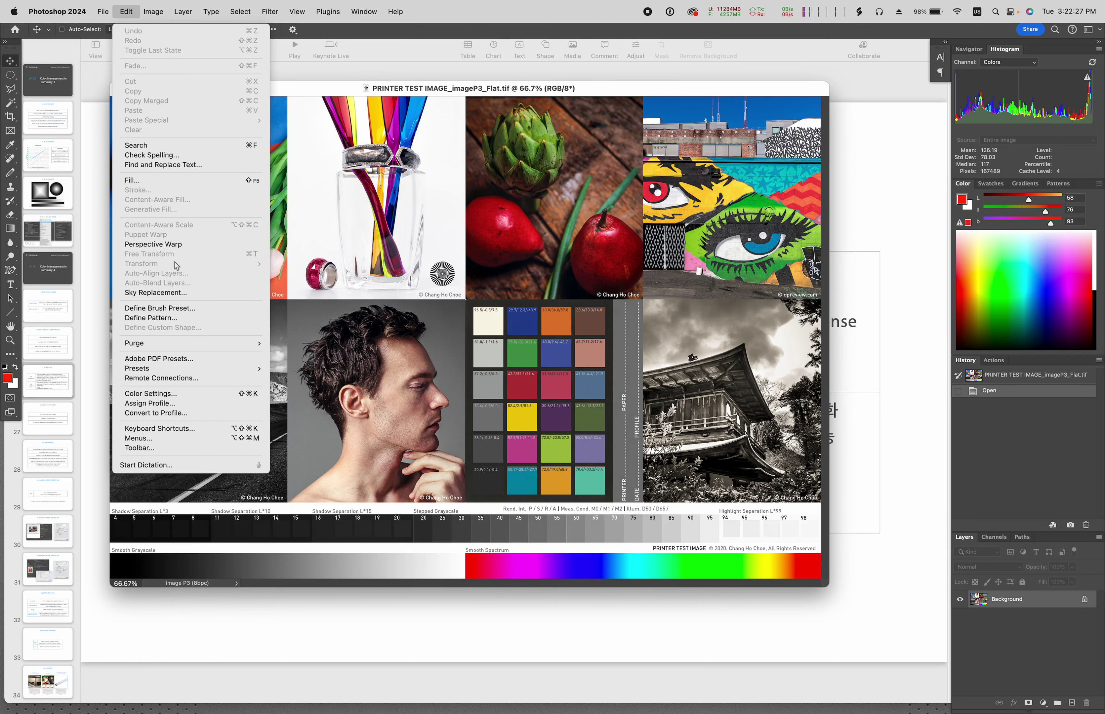
{"action": "left_click", "coordinate": [209, 408]}
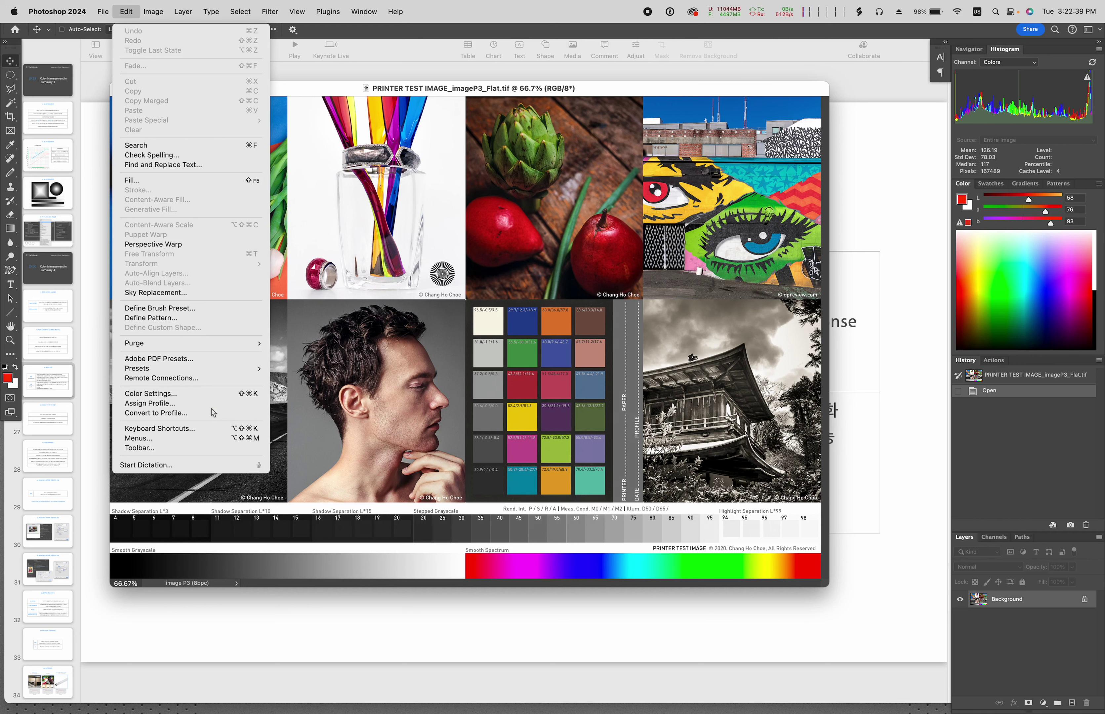
{"action": "left_click_drag", "start_coordinate": [730, 219], "coordinate": [737, 244]}
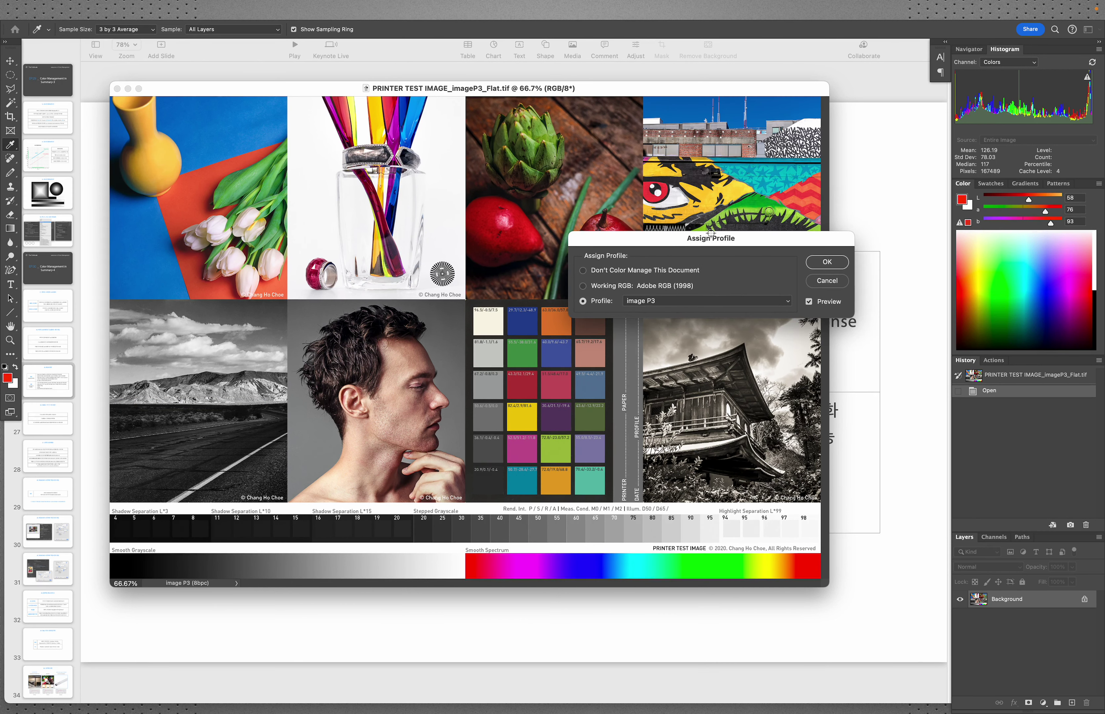
{"action": "left_click", "coordinate": [584, 271]}
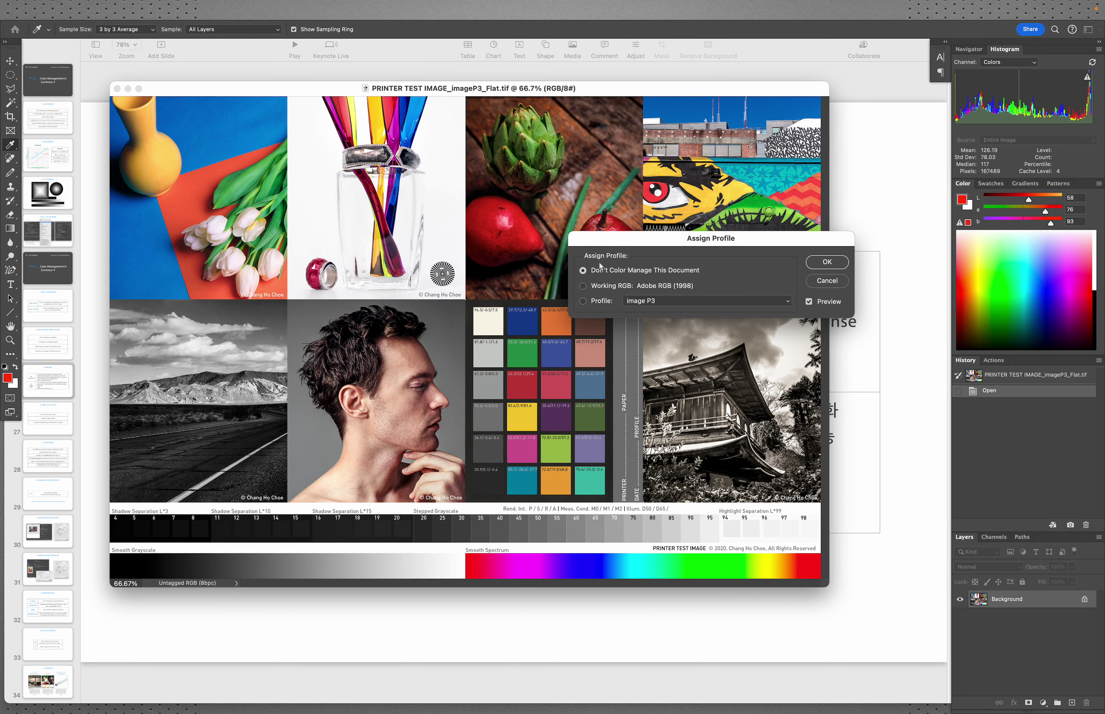
{"action": "left_click_drag", "start_coordinate": [707, 246], "coordinate": [714, 245]}
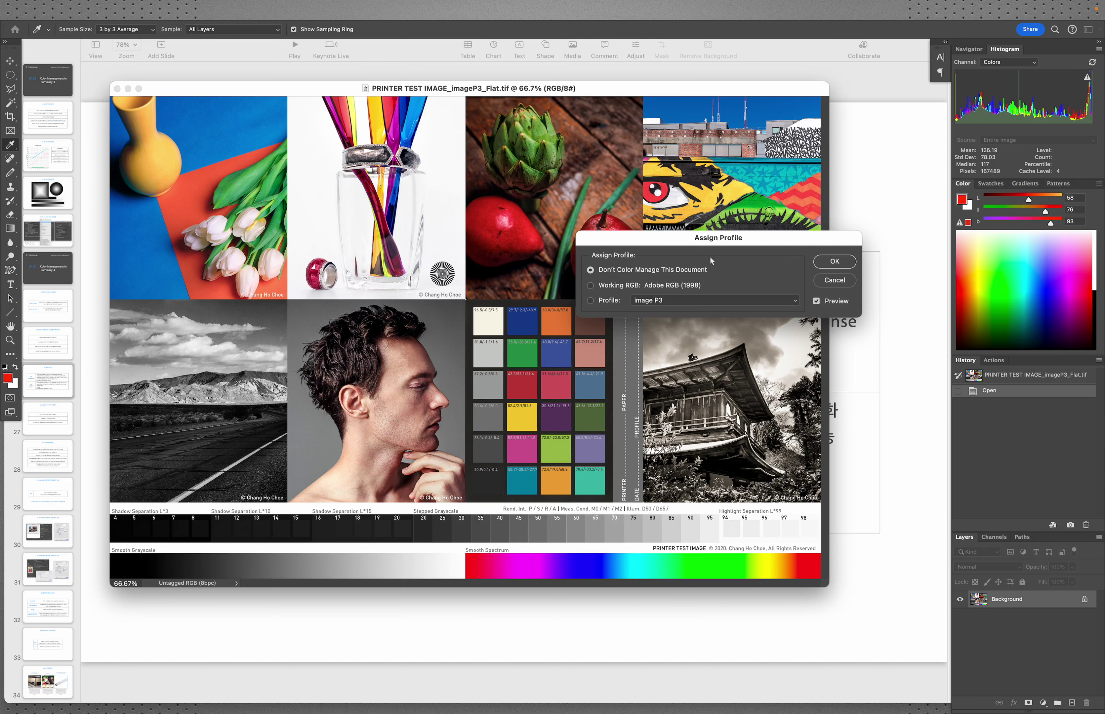
{"action": "left_click_drag", "start_coordinate": [809, 244], "coordinate": [858, 258]}
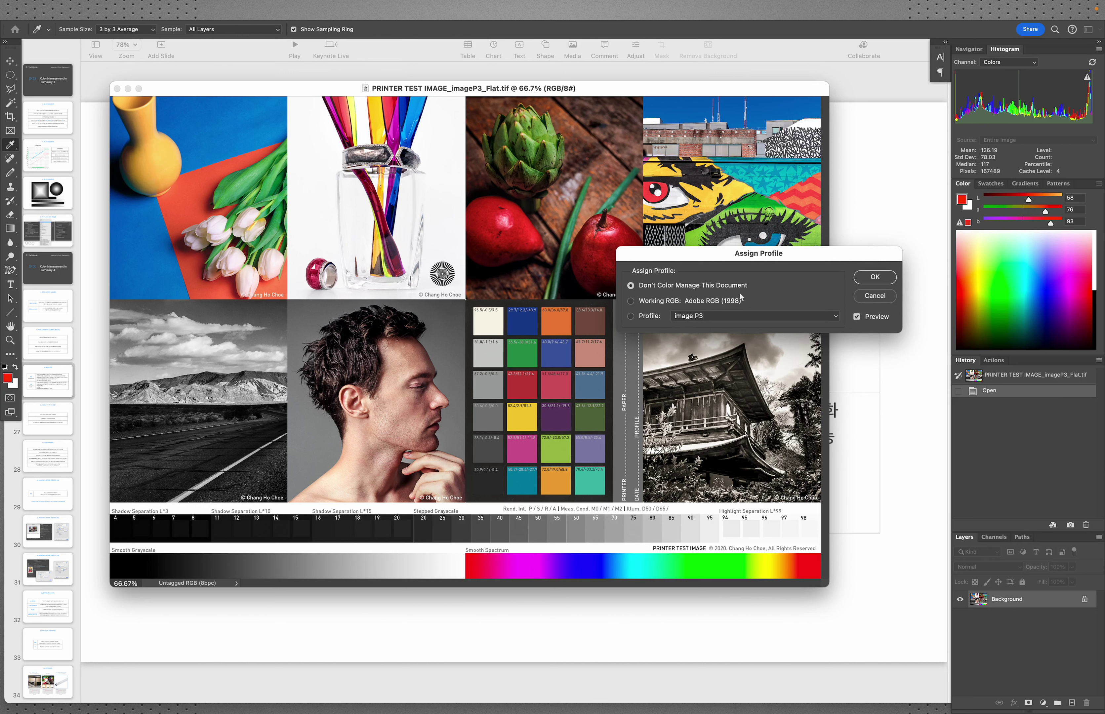
Step: Assign the profile My 3880_DurSat245-PSG-14_M2_D50_20230401.icc to the test image
{"action": "left_click", "coordinate": [701, 316]}
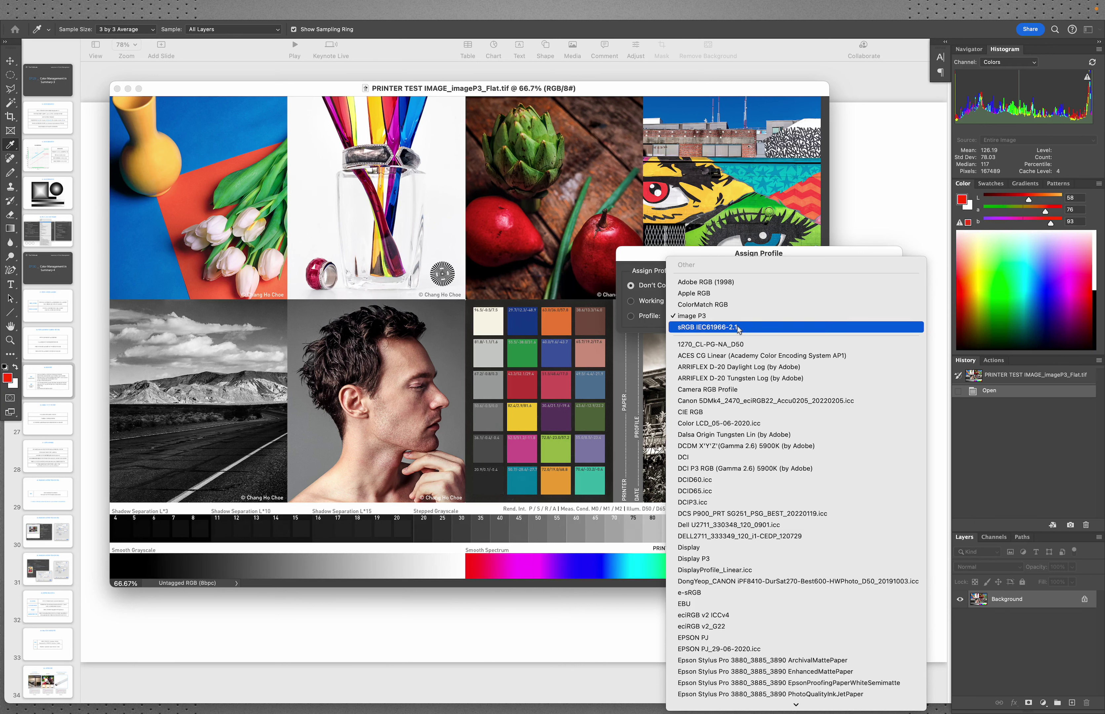
{"action": "scroll", "coordinate": [739, 330], "scroll_direction": "down", "scroll_amount": 4}
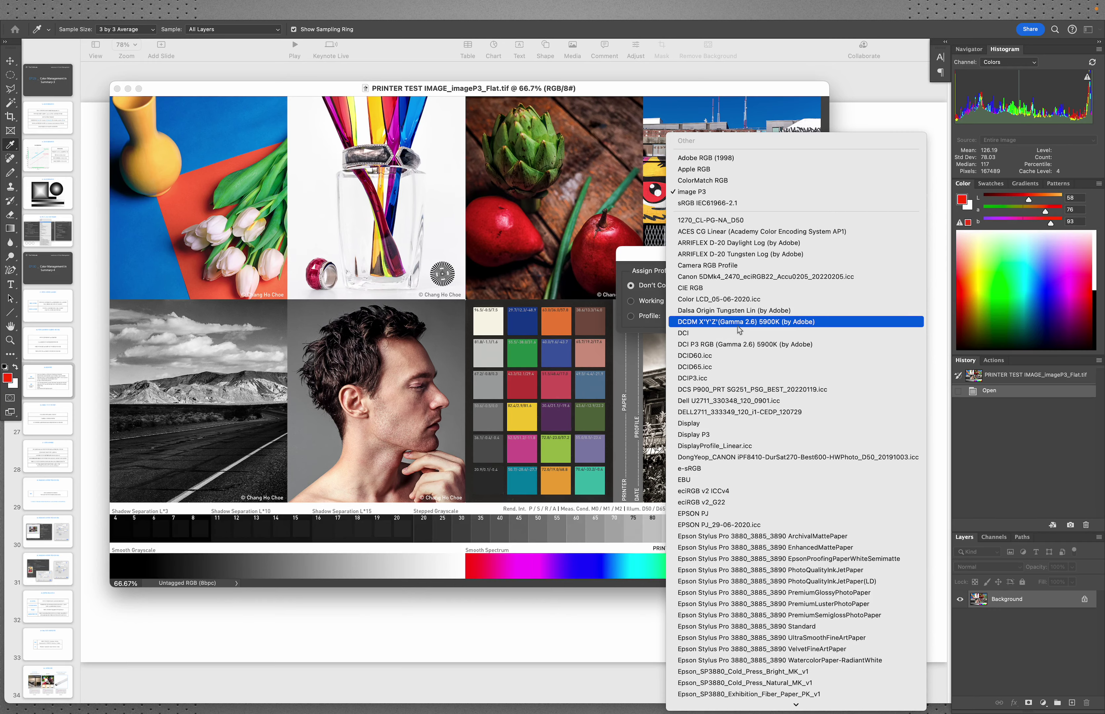
{"action": "scroll", "coordinate": [739, 330], "scroll_direction": "down", "scroll_amount": 7}
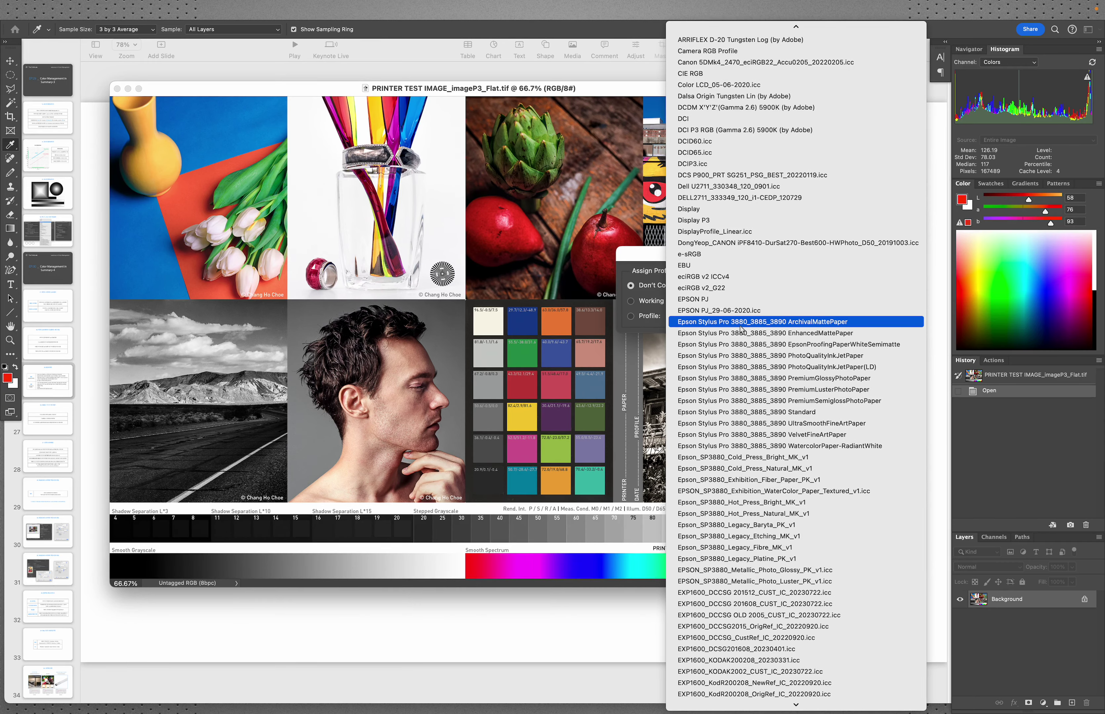
{"action": "scroll", "coordinate": [740, 330], "scroll_direction": "down", "scroll_amount": 2}
{"action": "scroll", "coordinate": [740, 330], "scroll_direction": "down", "scroll_amount": 12}
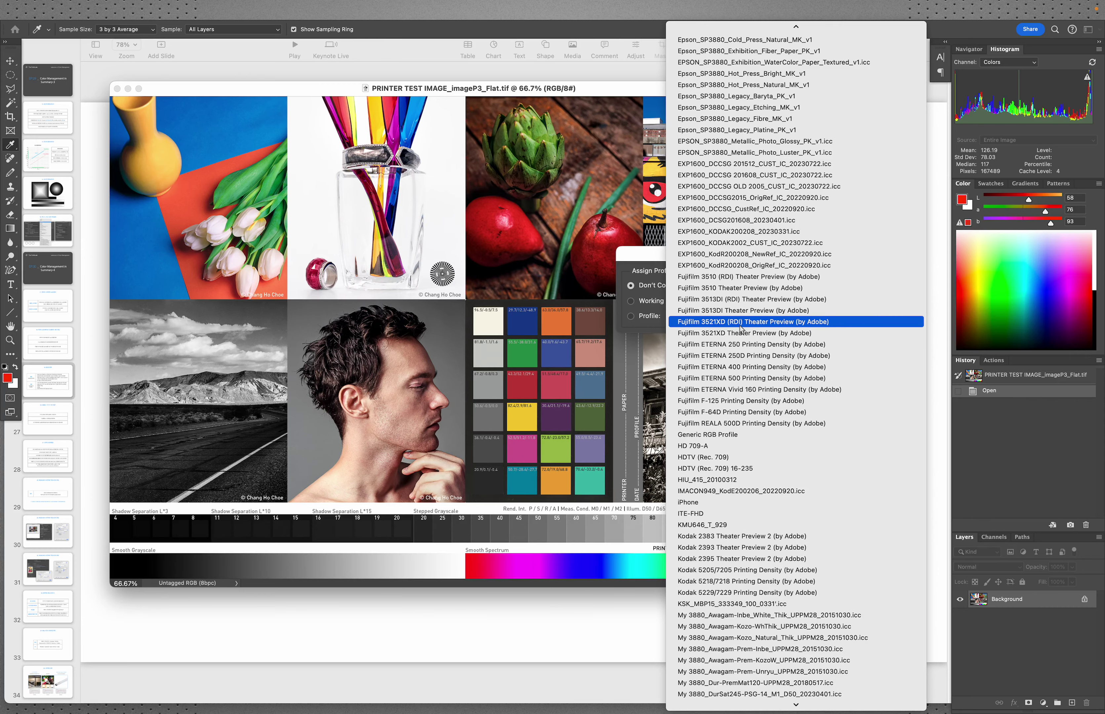
{"action": "scroll", "coordinate": [740, 330], "scroll_direction": "down", "scroll_amount": 12}
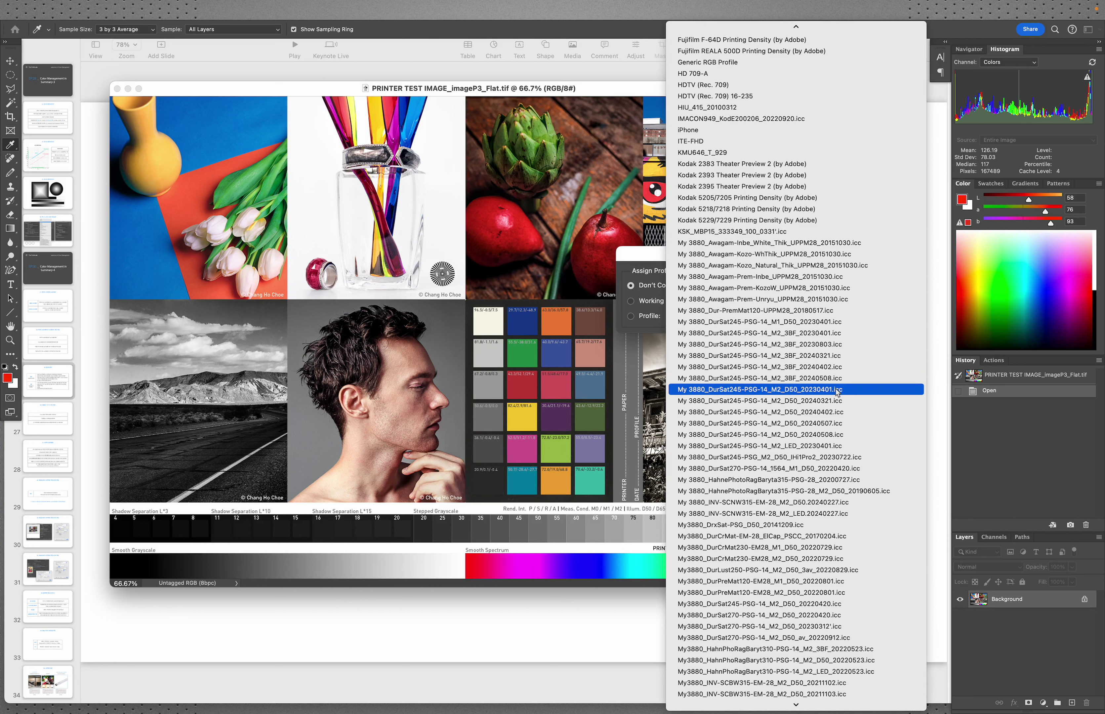
{"action": "left_click", "coordinate": [837, 391]}
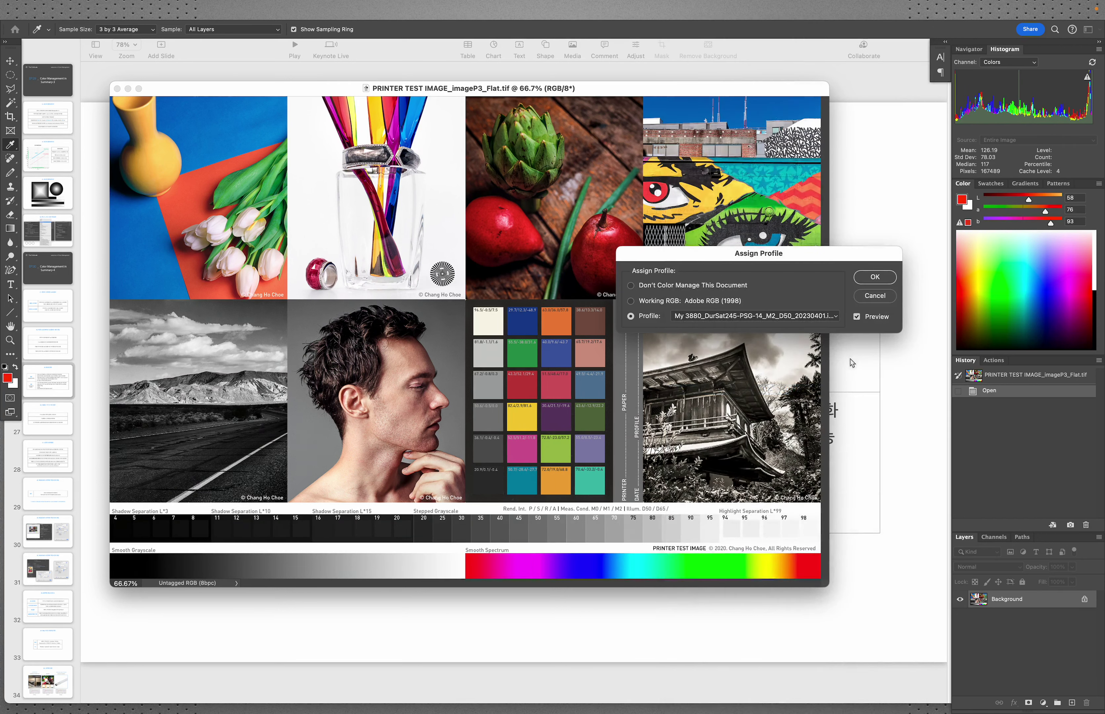
{"action": "left_click", "coordinate": [876, 277]}
{"action": "key", "text": "v"}
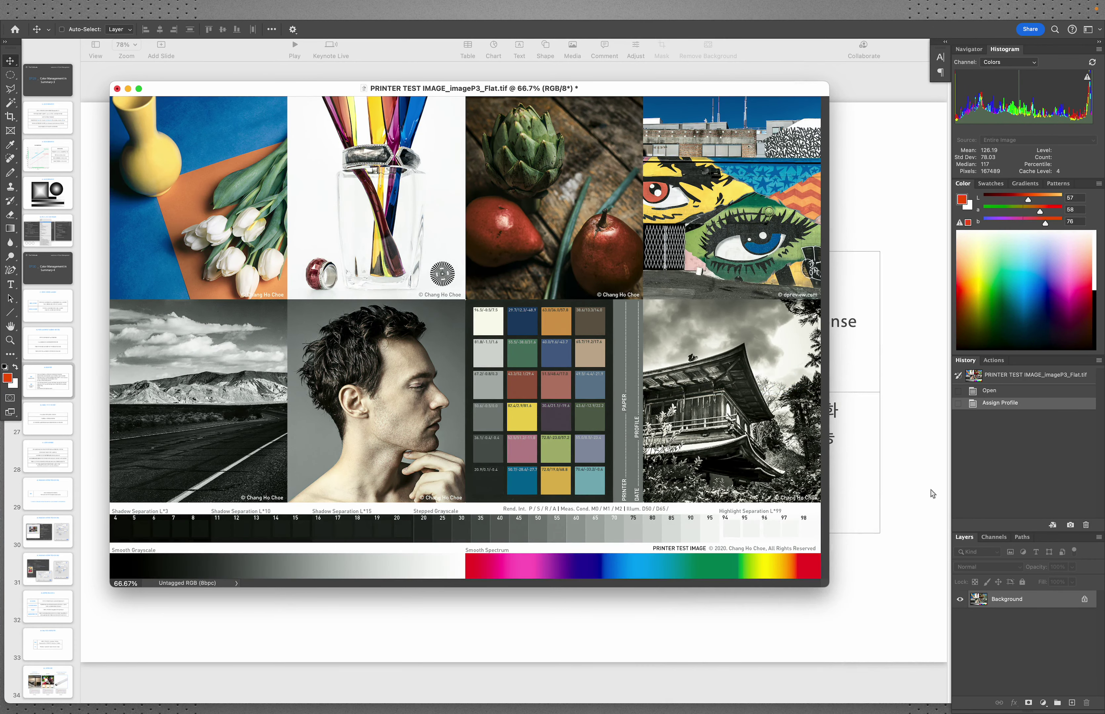
{"action": "left_click_drag", "start_coordinate": [625, 90], "coordinate": [624, 117]}
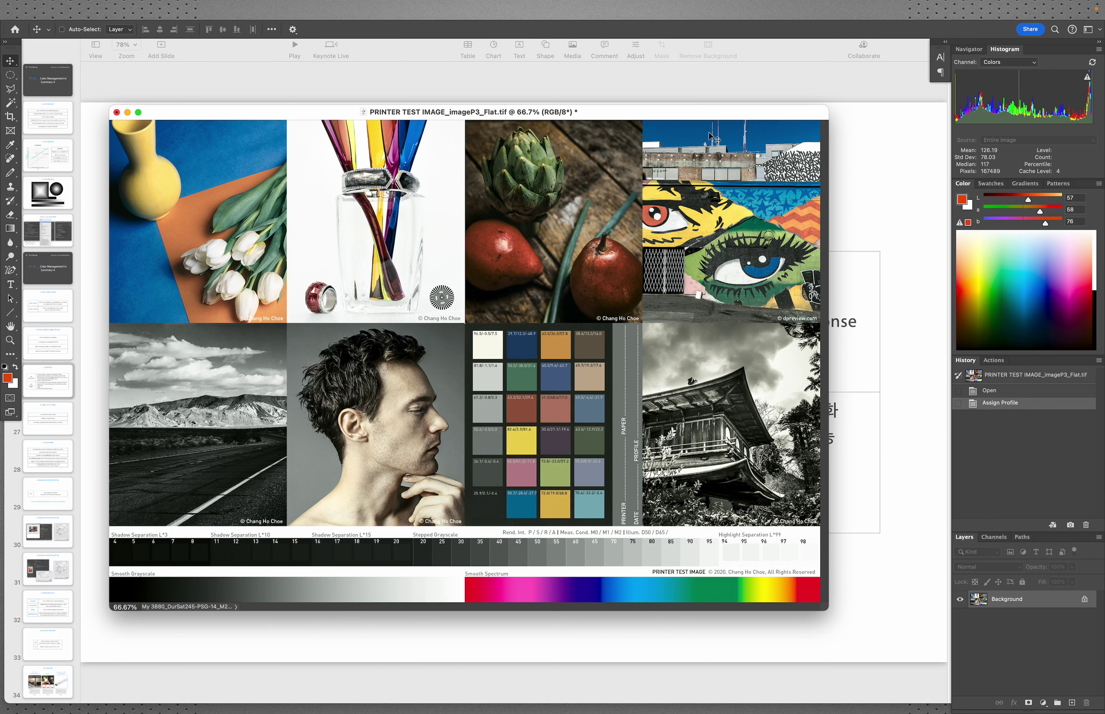
{"action": "left_click", "coordinate": [670, 114]}
{"action": "left_click_drag", "start_coordinate": [669, 114], "coordinate": [649, 89]}
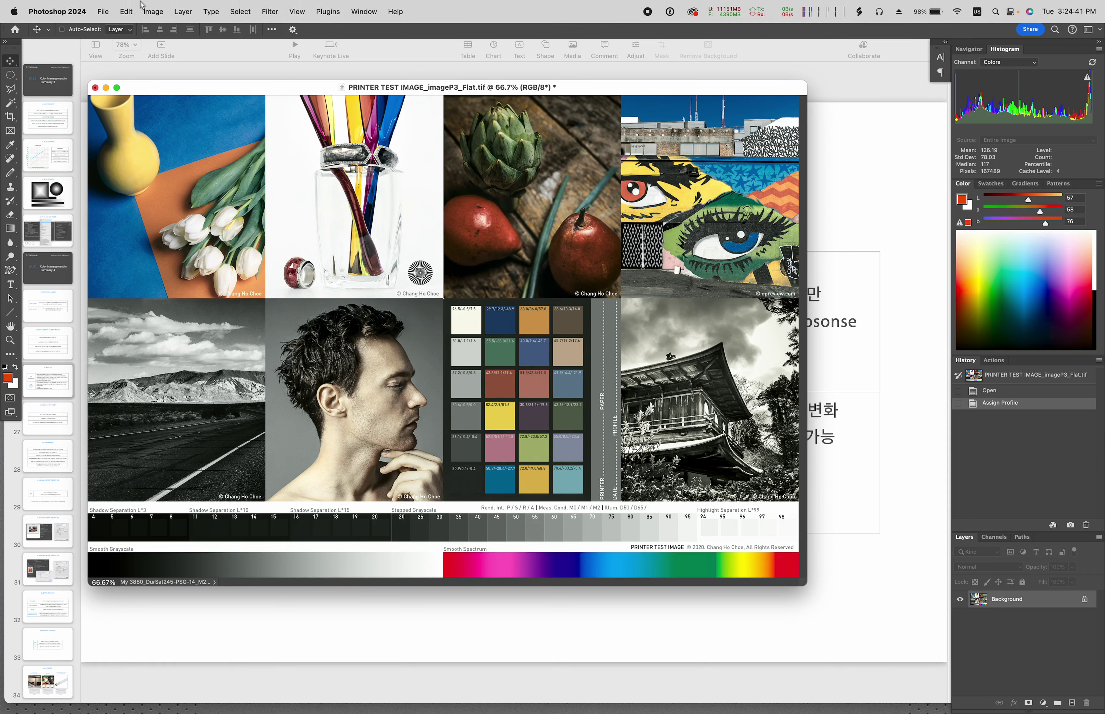
Step: Preview the profile My 3880_Awagam-Kozo_Natural_Thik_UPPM28_20151030.icc on the test image in Assign Profile, and cancel the assignment
{"action": "left_click", "coordinate": [126, 12]}
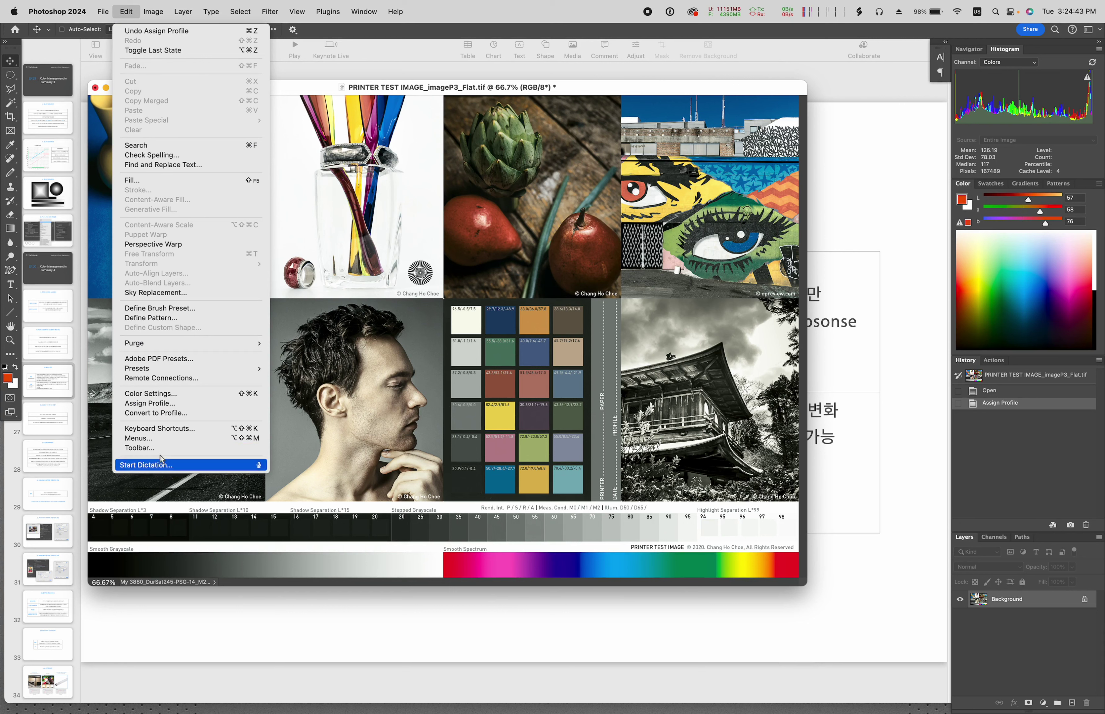
{"action": "left_click", "coordinate": [149, 403]}
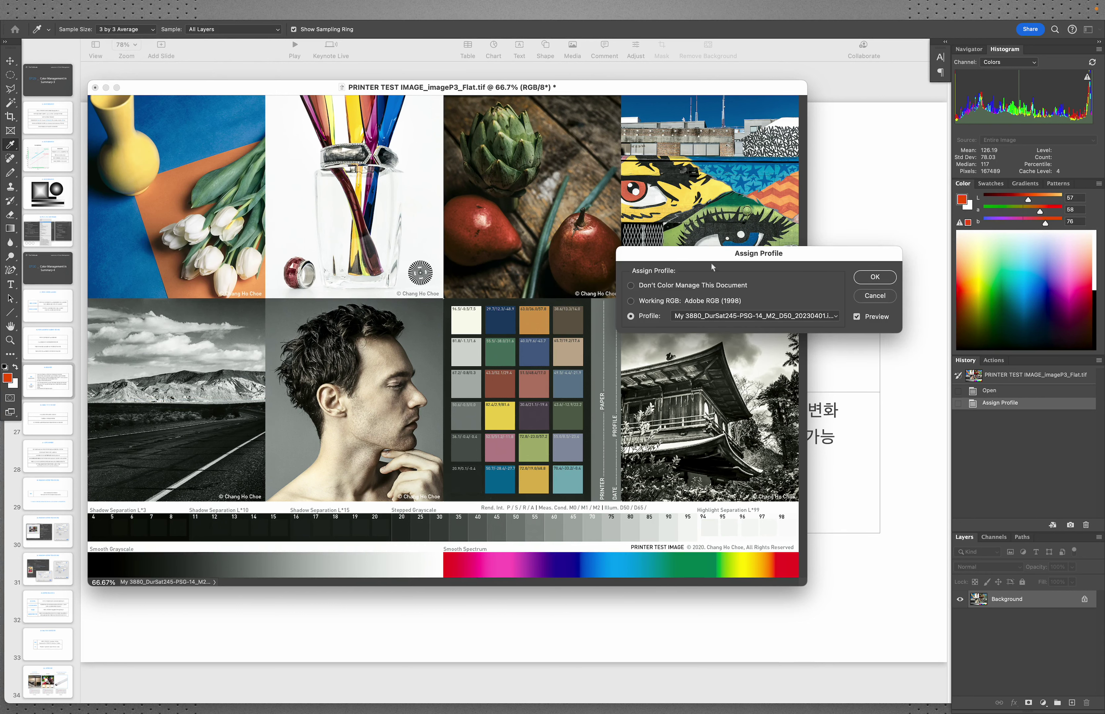
{"action": "left_click_drag", "start_coordinate": [710, 272], "coordinate": [832, 324]}
{"action": "left_click", "coordinate": [833, 369]}
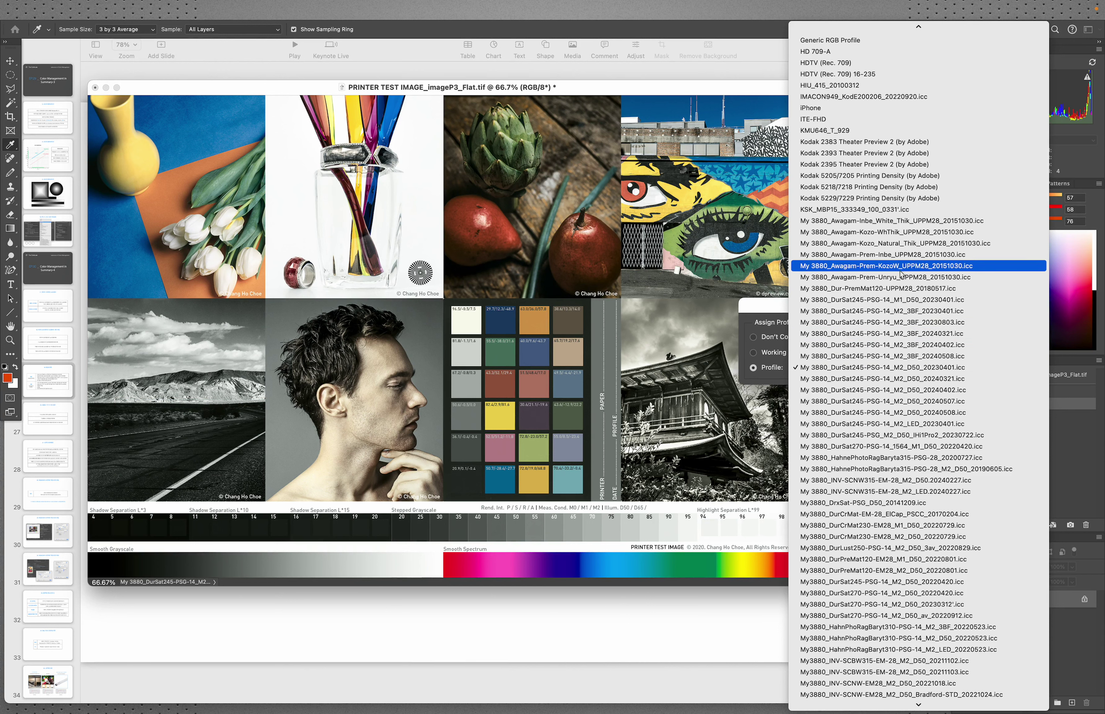
{"action": "left_click", "coordinate": [899, 244]}
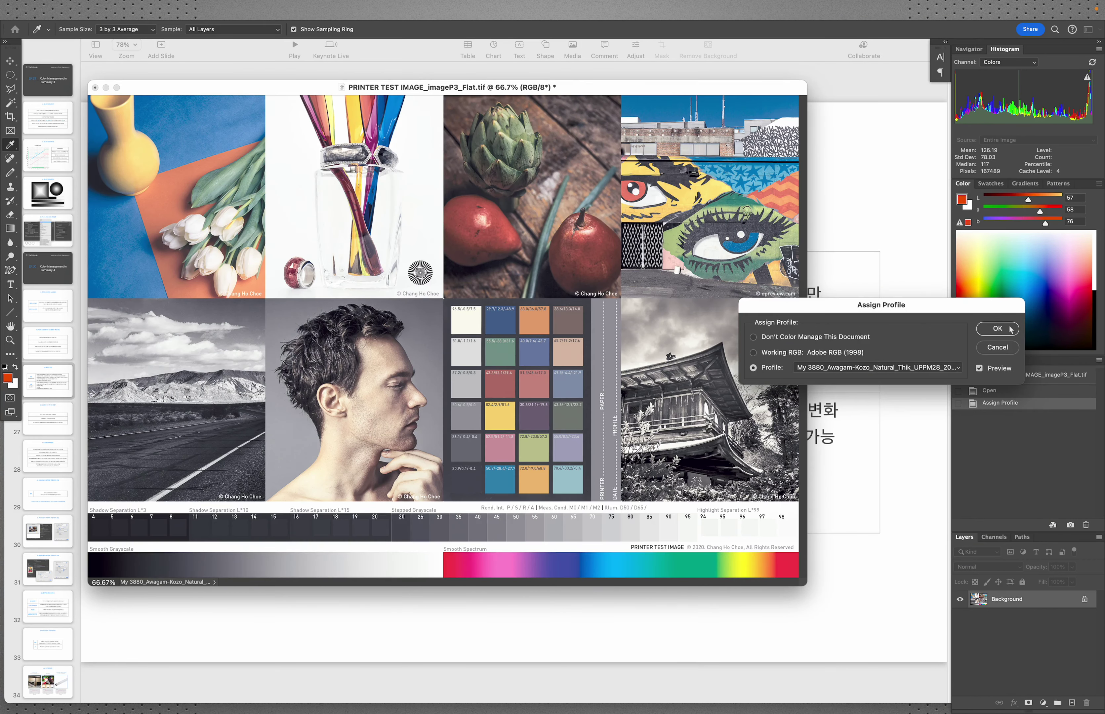
{"action": "left_click", "coordinate": [998, 347]}
{"action": "key", "text": "v"}
Step: Assign the profile My3880_HahnPhoRagBaryt310-PSG-14_M2_3BF_20220523.icc to the test image
{"action": "left_click_drag", "start_coordinate": [674, 88], "coordinate": [716, 94]}
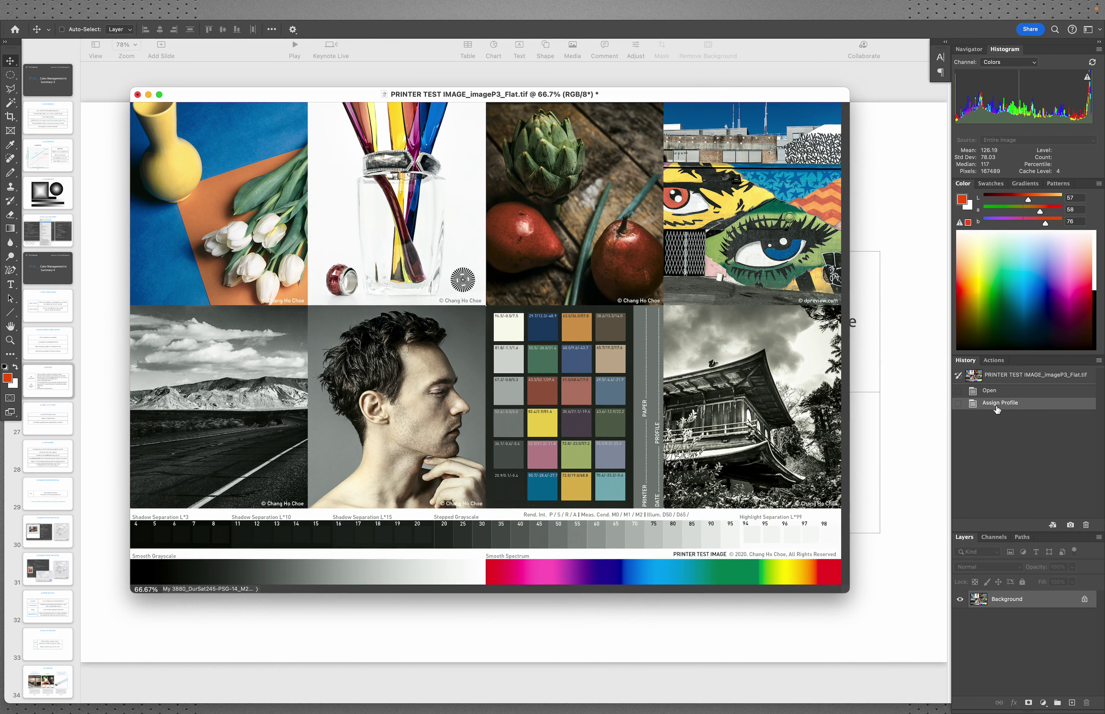
{"action": "left_click_drag", "start_coordinate": [307, 97], "coordinate": [294, 98]}
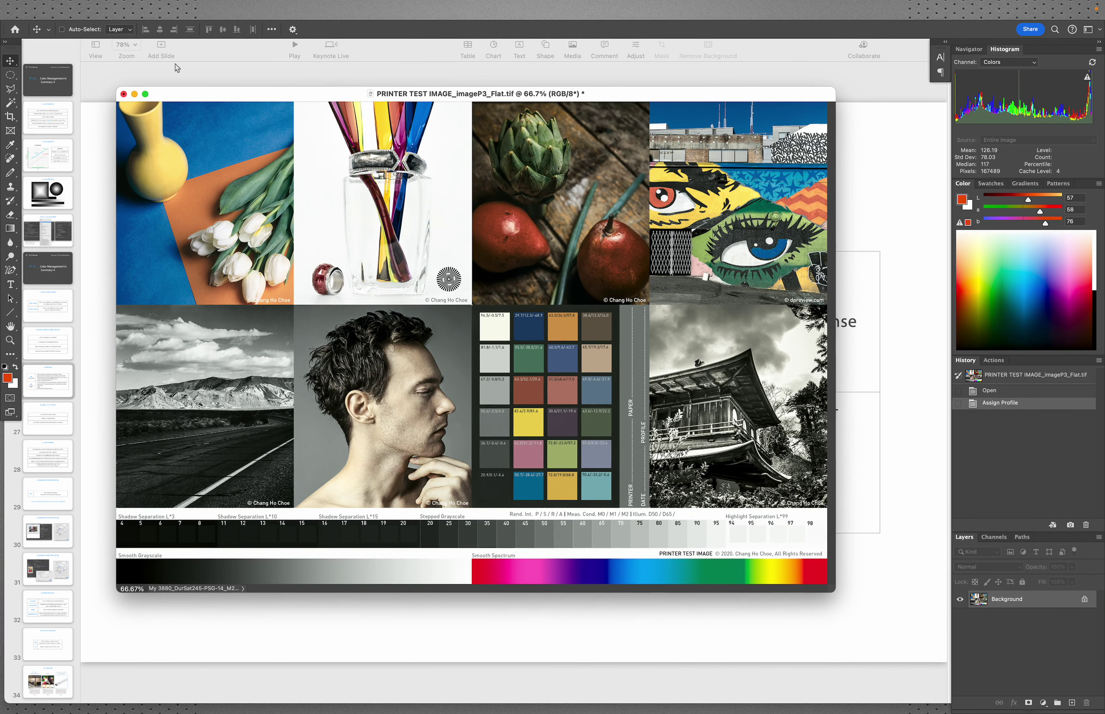
{"action": "left_click", "coordinate": [126, 11]}
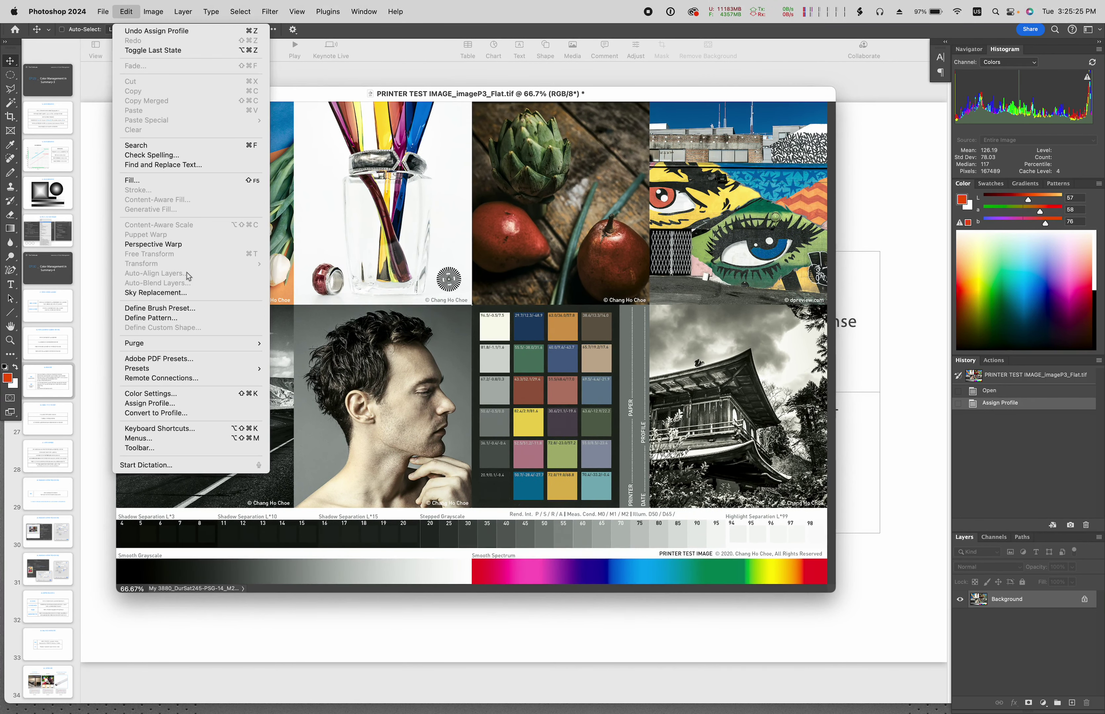
{"action": "left_click", "coordinate": [191, 413]}
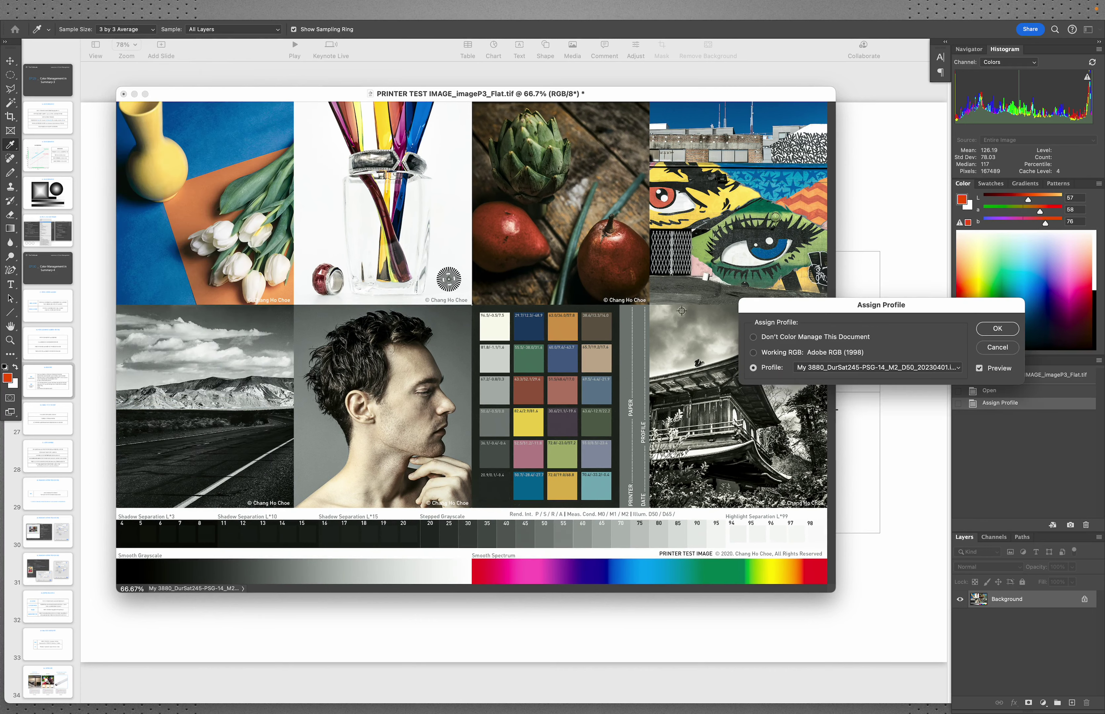
{"action": "left_click", "coordinate": [826, 368]}
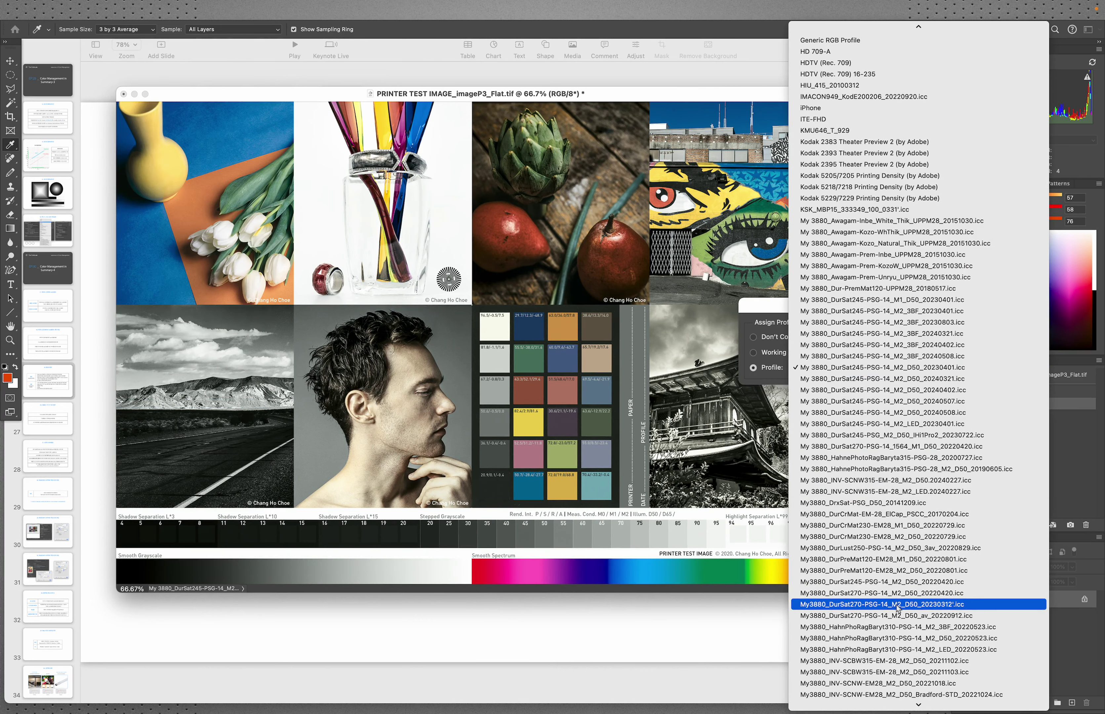
{"action": "left_click", "coordinate": [884, 627]}
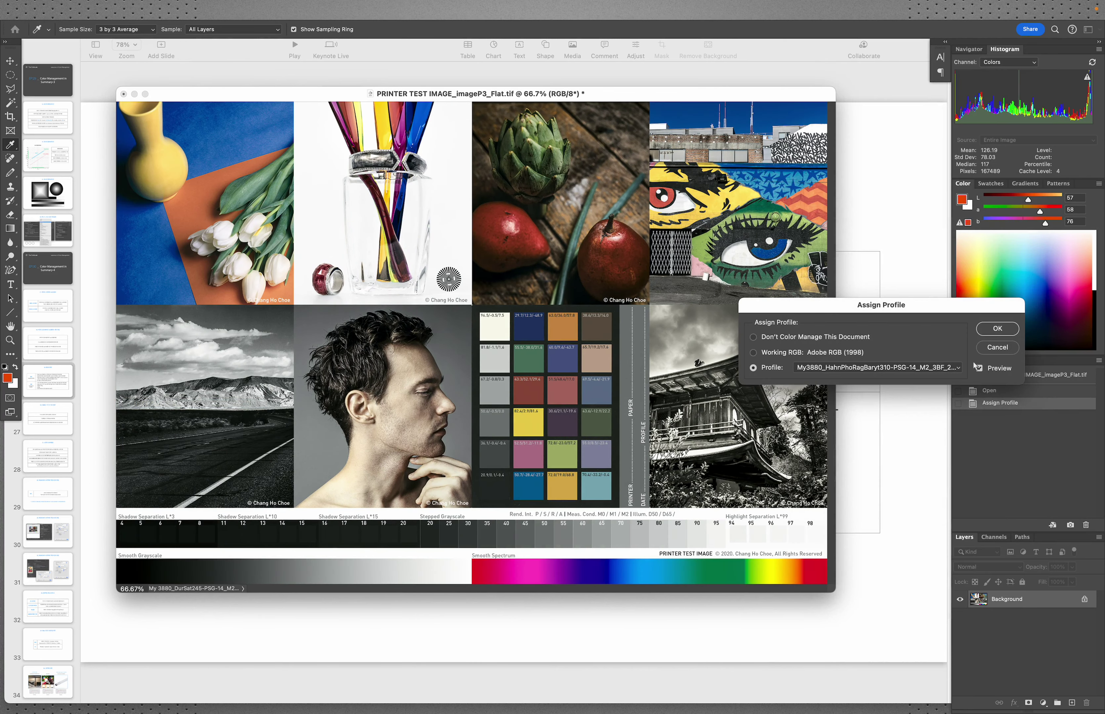
{"action": "left_click", "coordinate": [998, 329]}
{"action": "key", "text": "v"}
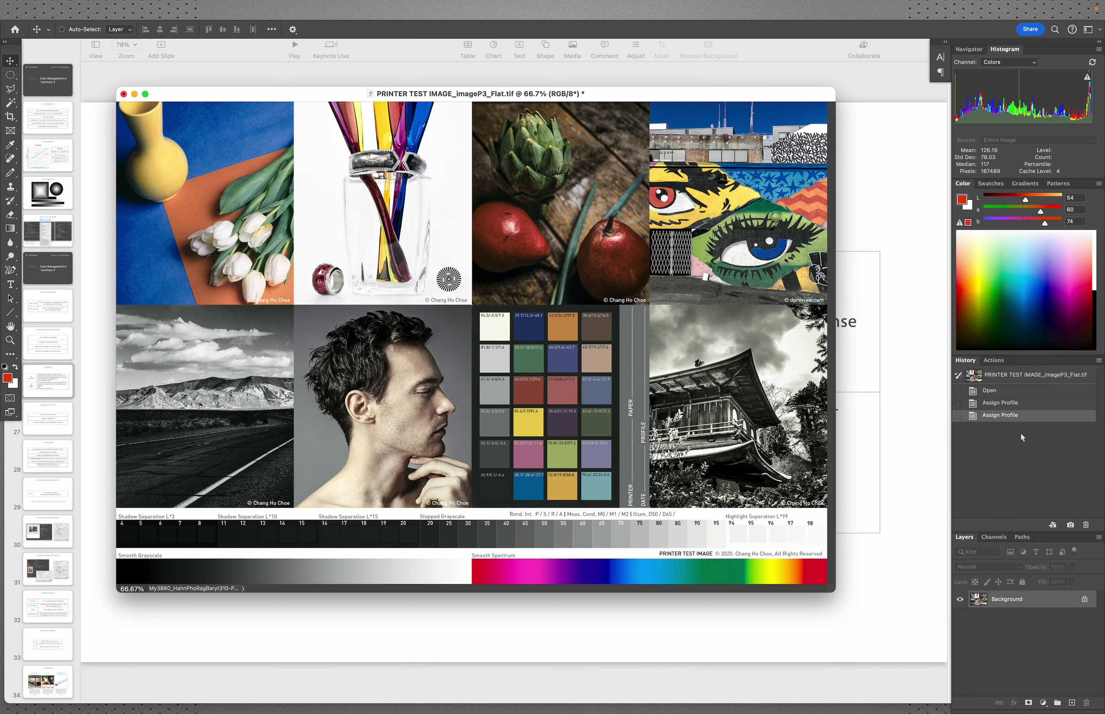
Step: Revert the test image to its Open history state and enlarge its document window to fill the workspace
{"action": "left_click", "coordinate": [1018, 395]}
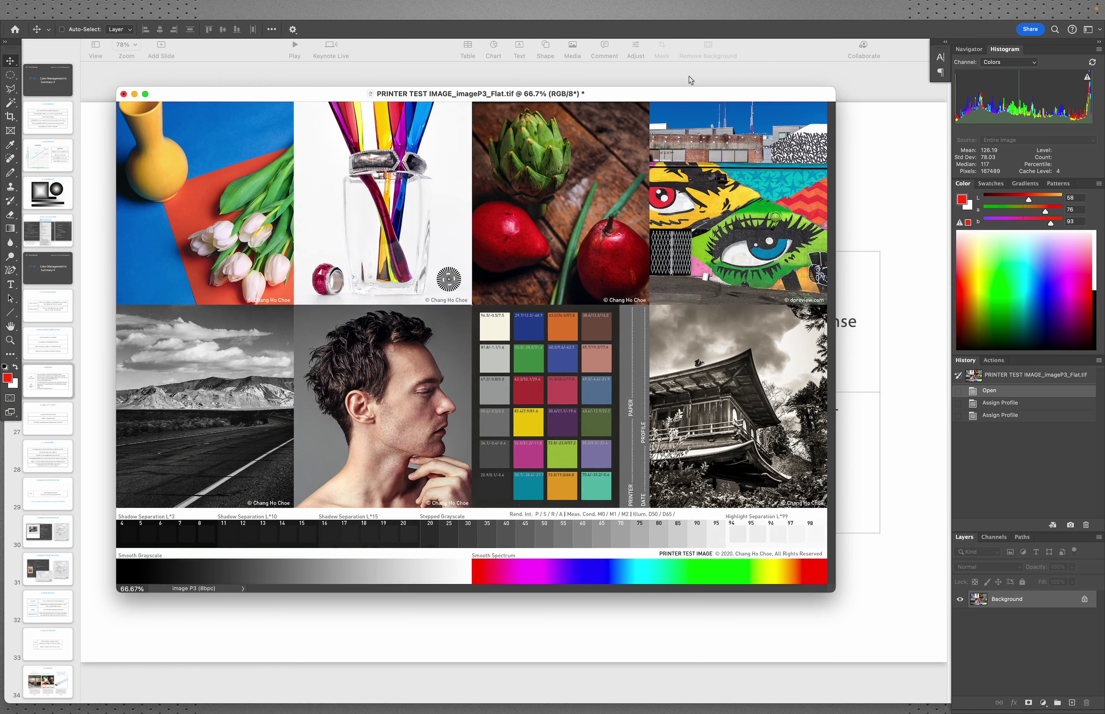
{"action": "mouse_move", "coordinate": [748, 95]}
{"action": "left_mouse_down"}
{"action": "mouse_move", "coordinate": [751, 143]}
{"action": "mouse_move", "coordinate": [887, 231]}
{"action": "mouse_move", "coordinate": [826, 214]}
{"action": "mouse_move", "coordinate": [715, 54]}
{"action": "mouse_move", "coordinate": [727, 96]}
{"action": "left_mouse_up"}
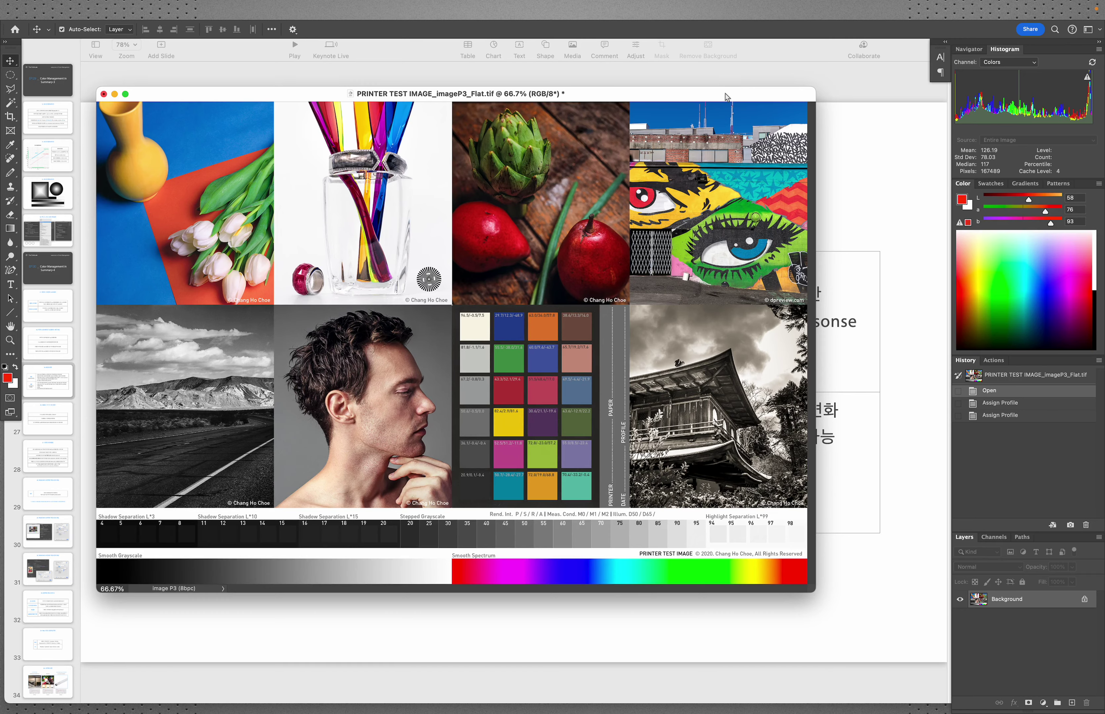
{"action": "double_click", "coordinate": [727, 96]}
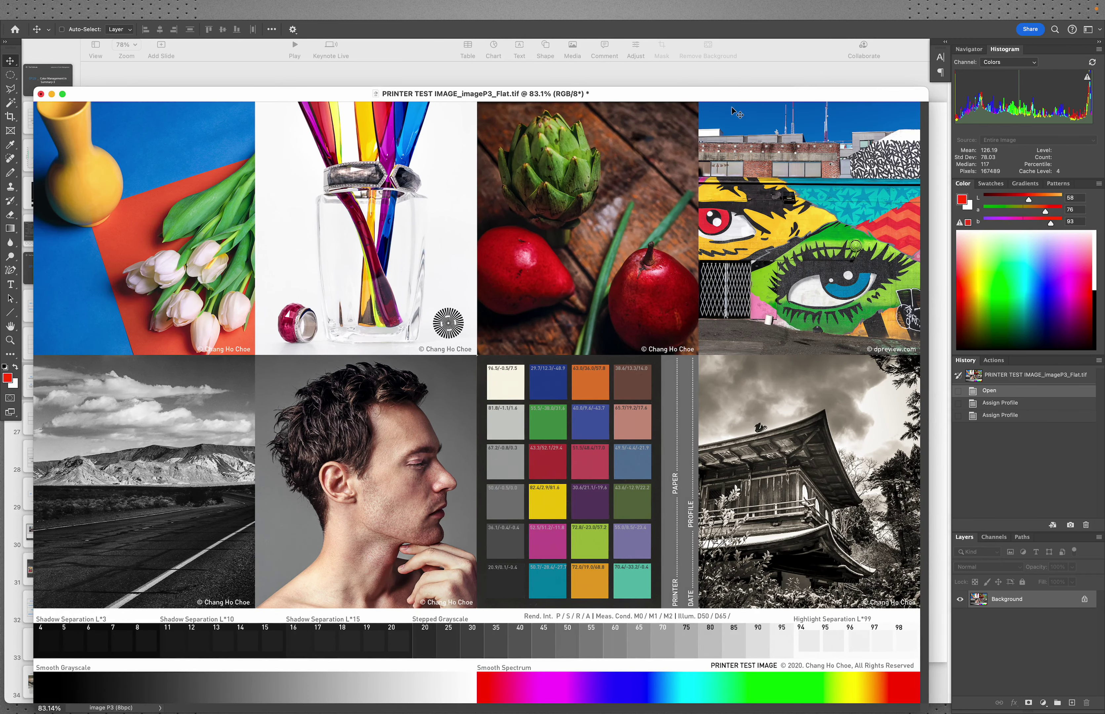
{"action": "left_click_drag", "start_coordinate": [739, 93], "coordinate": [732, 59]}
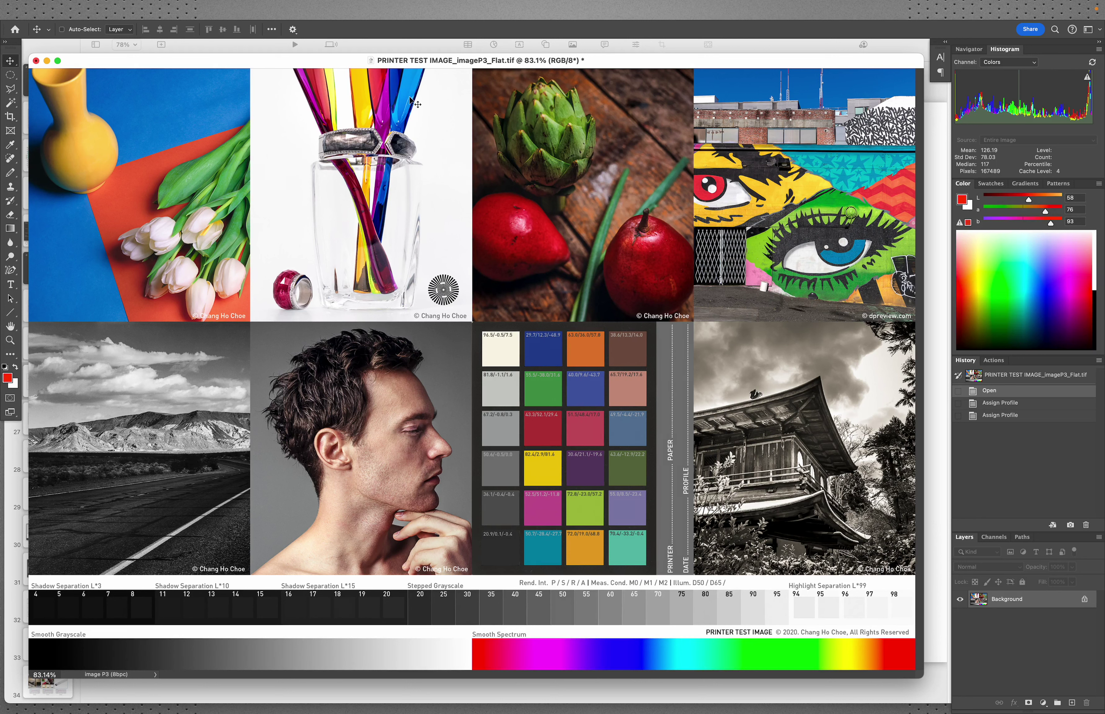
Step: Start Convert to Profile for the test image with My 3880_DurSat245-PSG-14_M2_D50_20230401.icc as the destination profile
{"action": "left_click", "coordinate": [128, 8]}
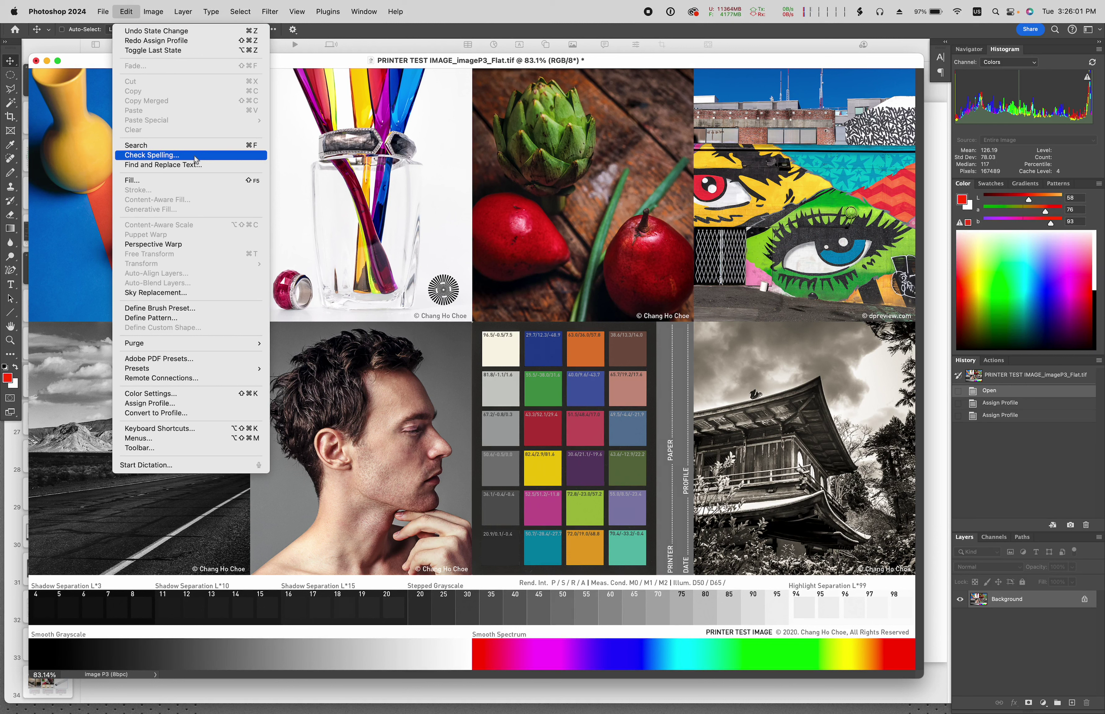
{"action": "left_click", "coordinate": [214, 413]}
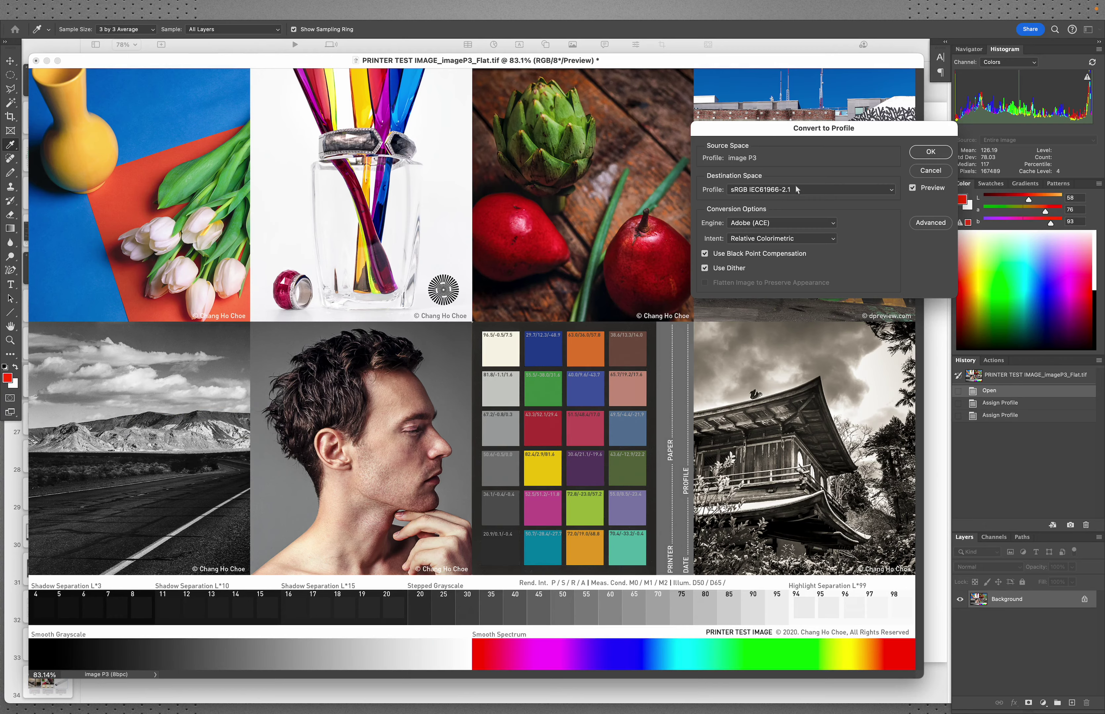
{"action": "left_click", "coordinate": [797, 190]}
{"action": "scroll", "coordinate": [840, 288], "scroll_direction": "down", "scroll_amount": 10}
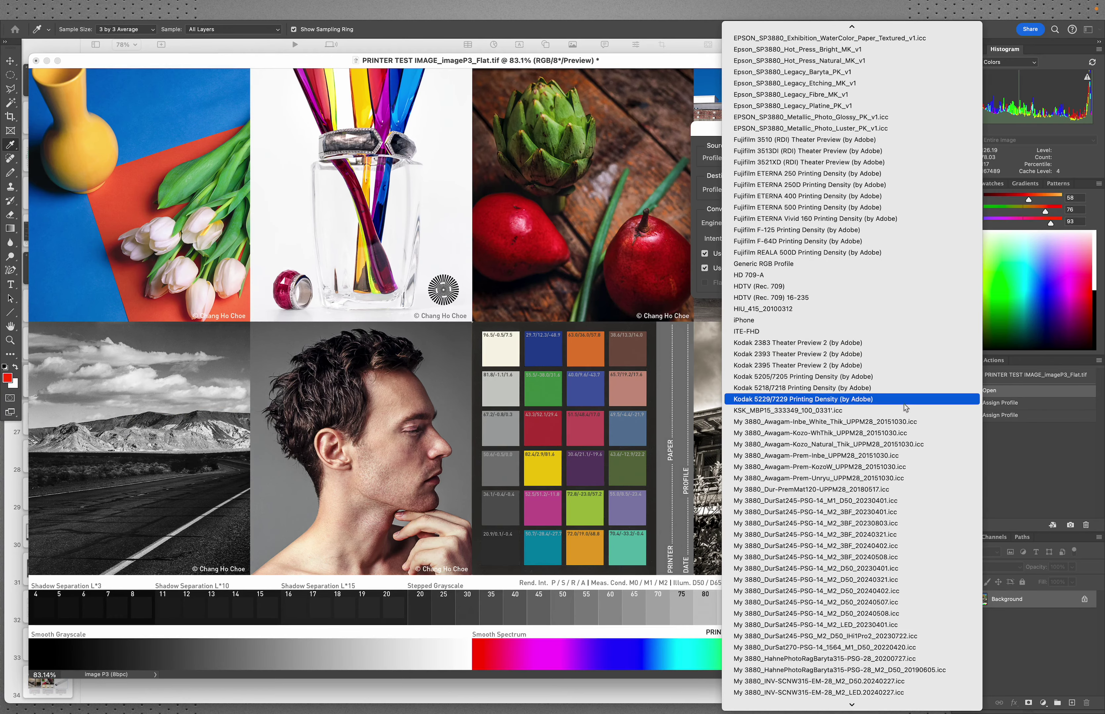
{"action": "left_click", "coordinate": [895, 573]}
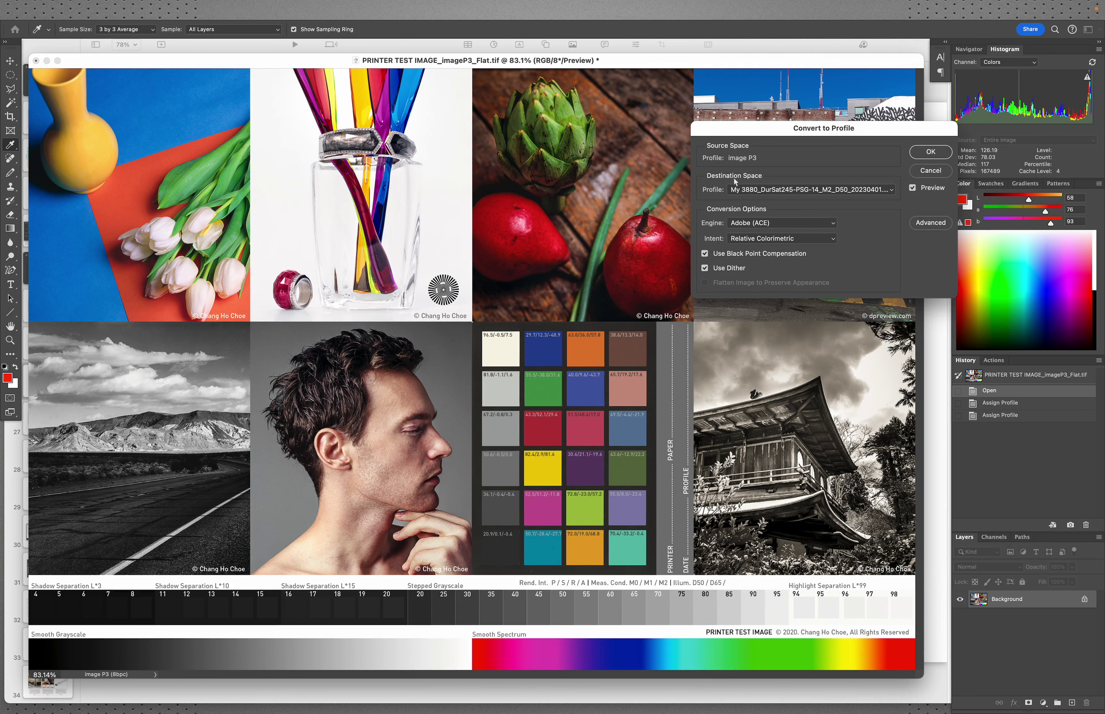
{"action": "left_click_drag", "start_coordinate": [775, 126], "coordinate": [834, 221]}
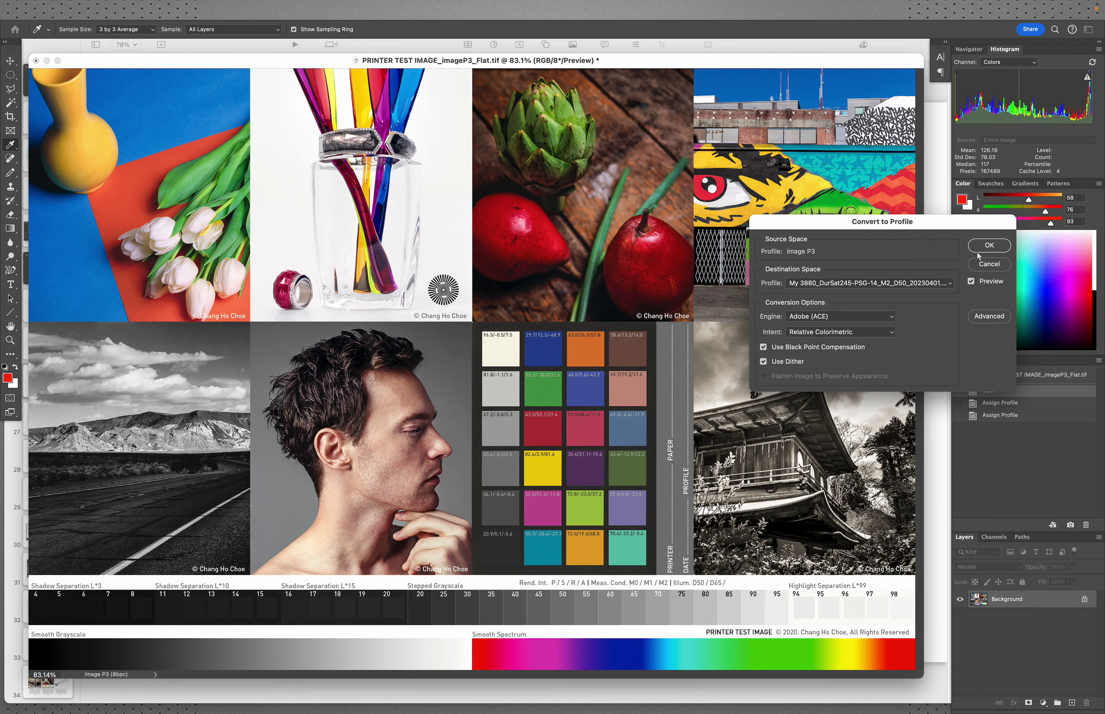
Step: Preview the conversion with the Perceptual rendering intent, and restore Relative Colorimetric
{"action": "left_click", "coordinate": [854, 333]}
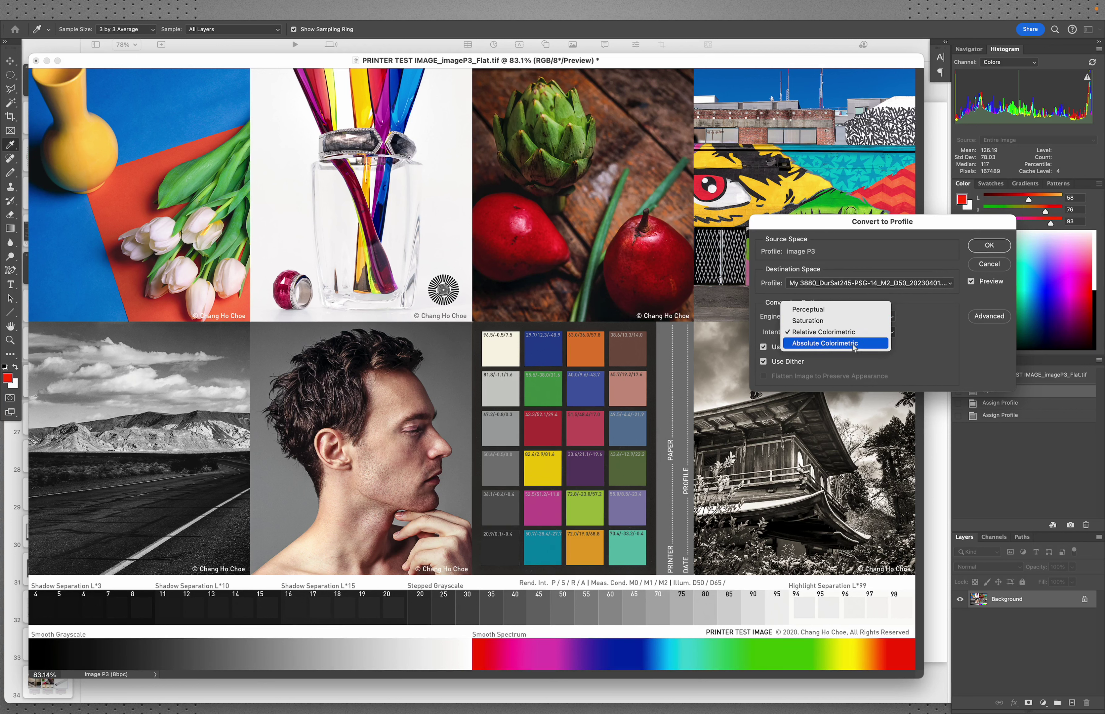
{"action": "left_click", "coordinate": [844, 311]}
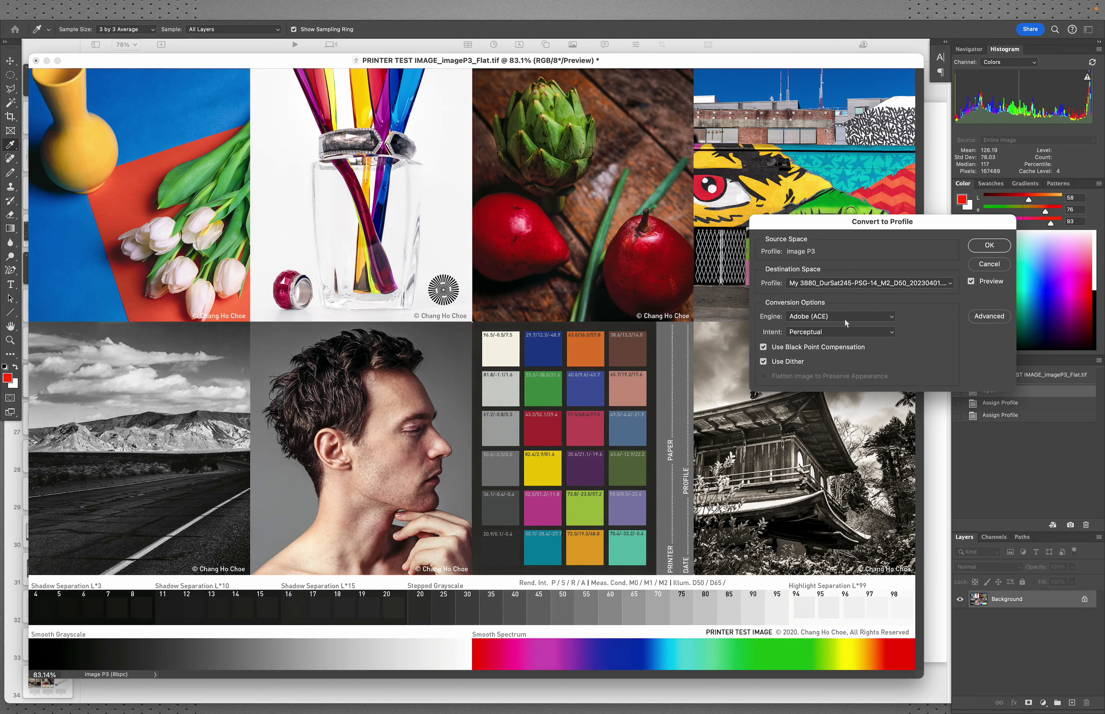
{"action": "left_click", "coordinate": [876, 334]}
{"action": "left_click", "coordinate": [848, 353]}
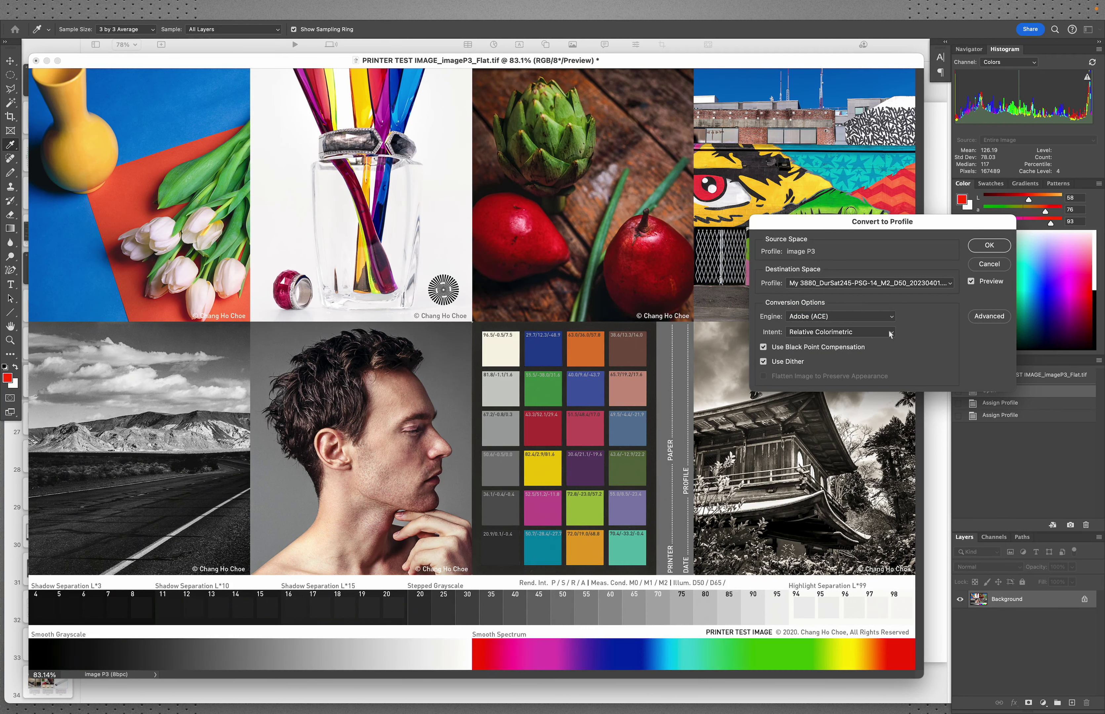
Step: Apply the conversion to the DurSat245 printer profile, keeping black point compensation and dither enabled
{"action": "left_click_drag", "start_coordinate": [855, 229], "coordinate": [899, 244]}
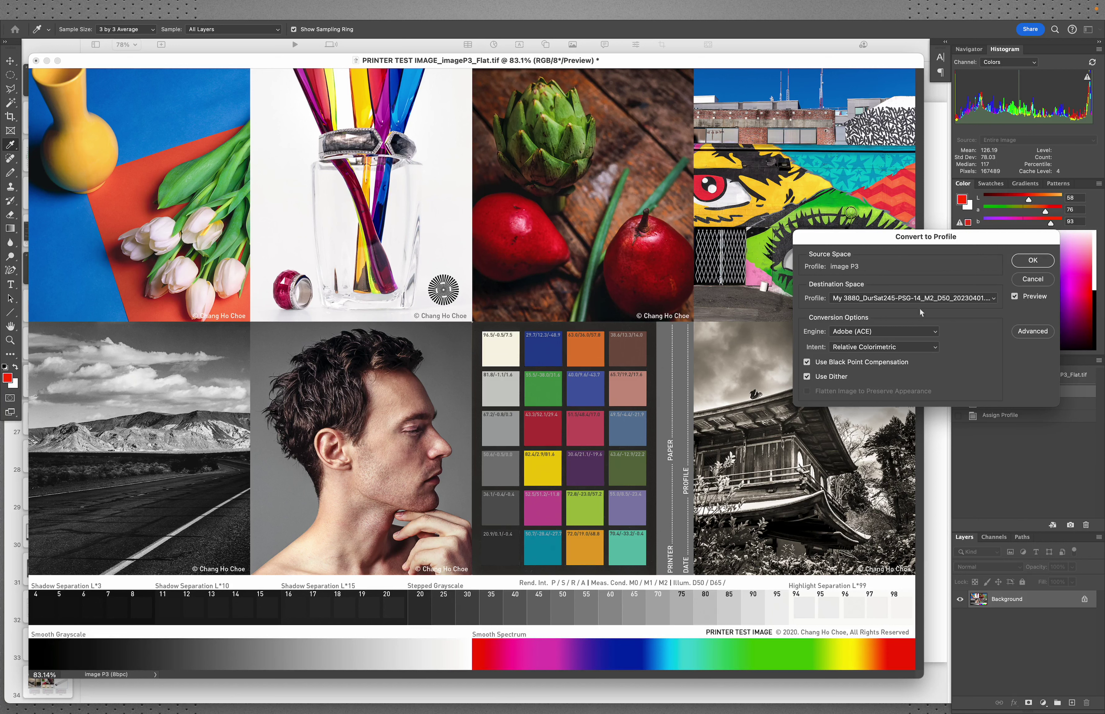
{"action": "left_click_drag", "start_coordinate": [912, 250], "coordinate": [858, 379]}
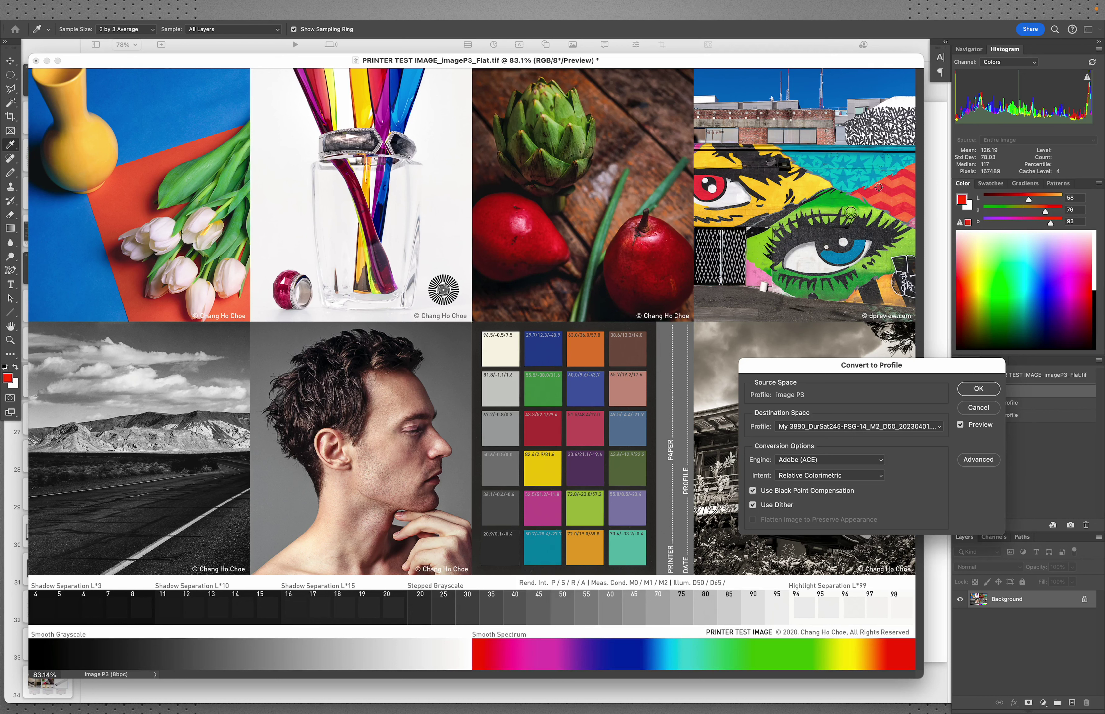
{"action": "left_click", "coordinate": [977, 389]}
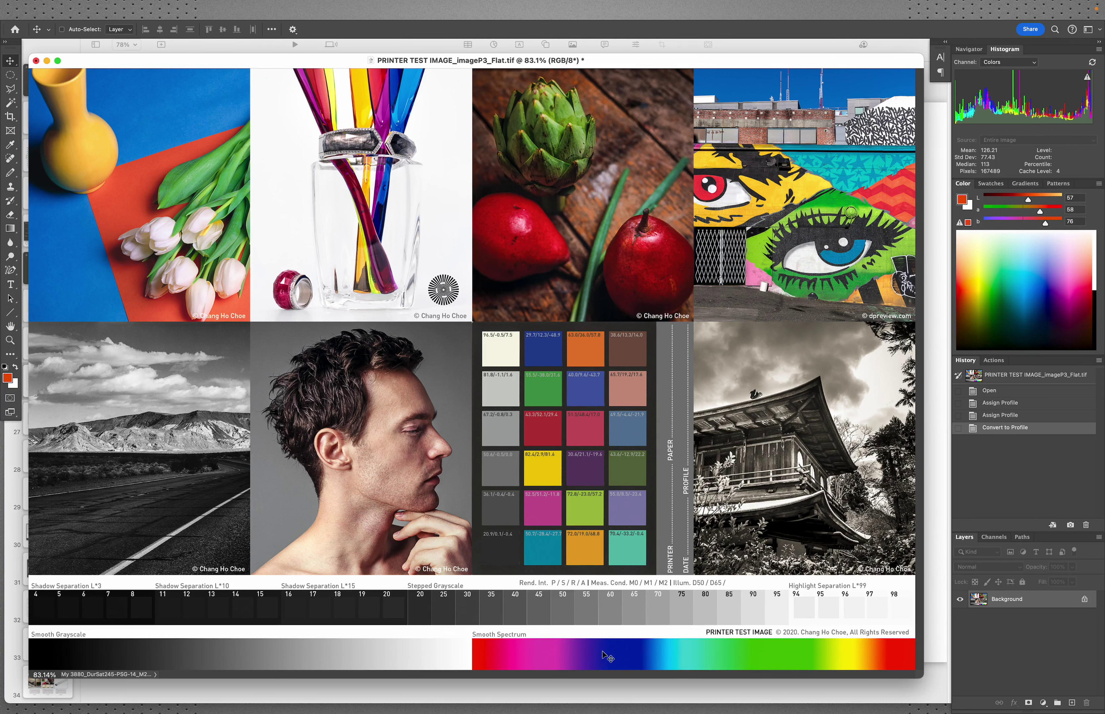
Step: Compare the test image's Open and Convert to Profile history states, and revert it to Open
{"action": "left_click", "coordinate": [1007, 394]}
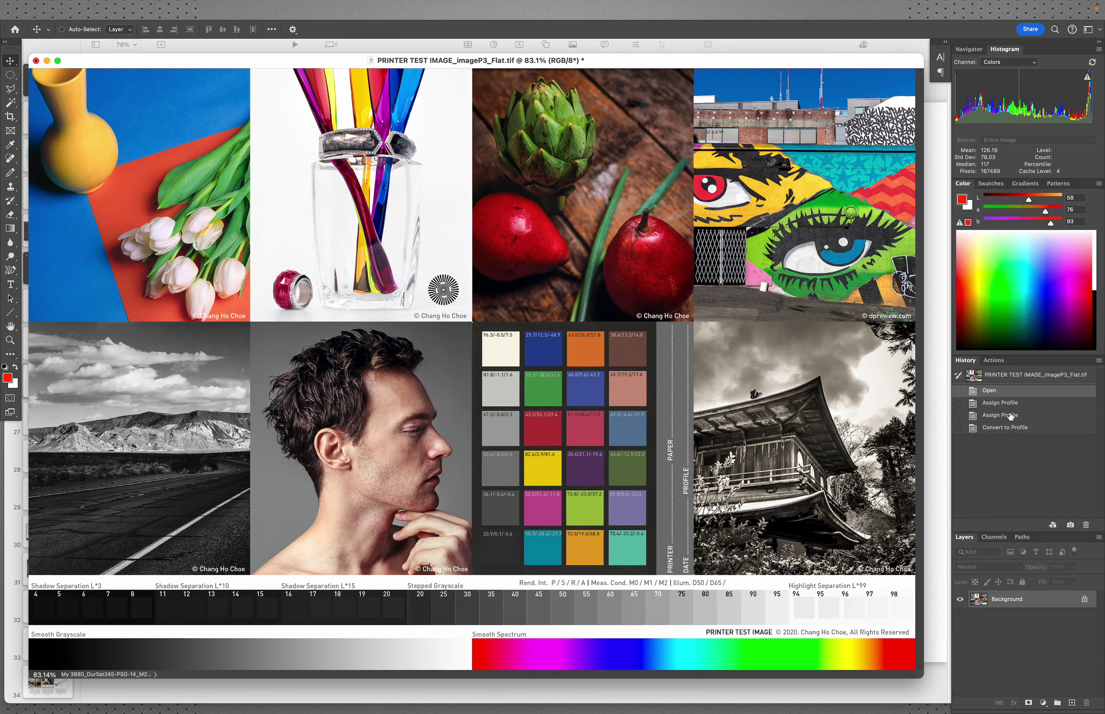
{"action": "left_click", "coordinate": [1007, 395]}
{"action": "left_click", "coordinate": [1004, 410]}
{"action": "left_click", "coordinate": [1011, 428]}
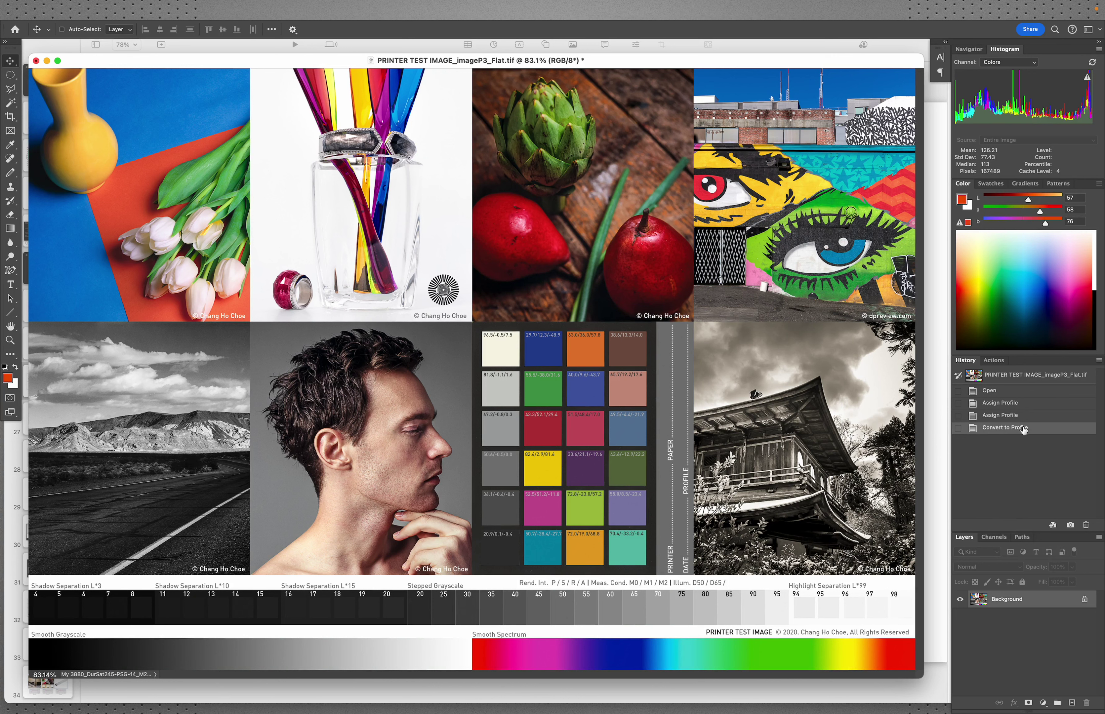
{"action": "left_click", "coordinate": [990, 391]}
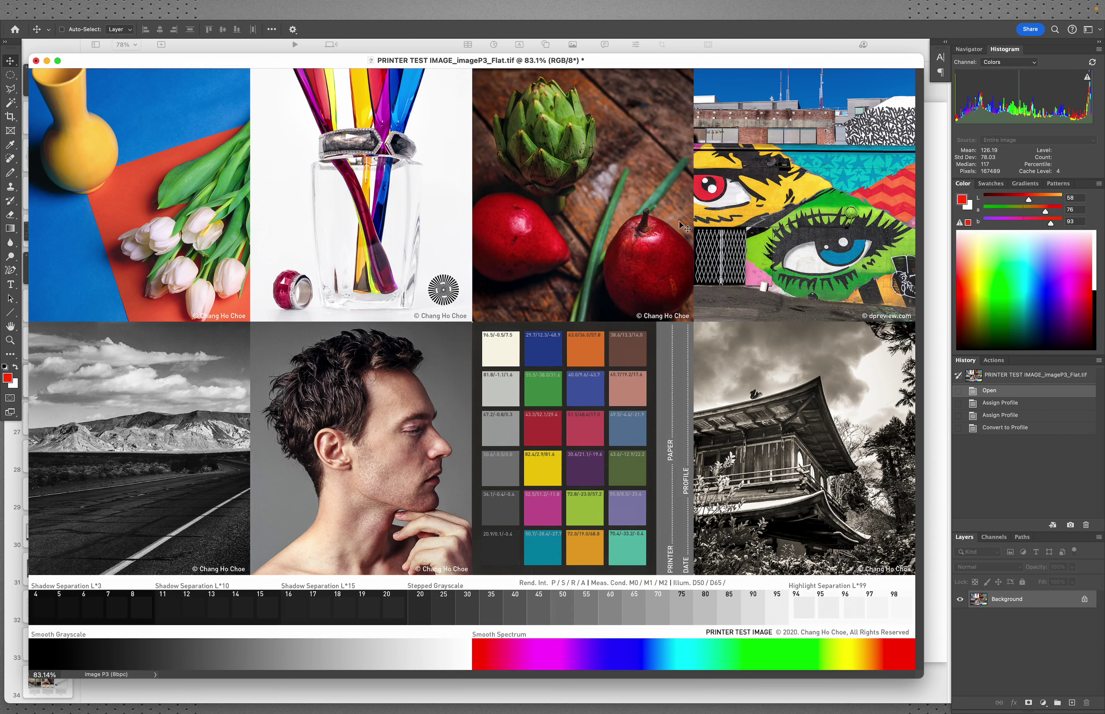
Step: Convert the test image to CMYK Color mode, and revert it to its Open history state
{"action": "left_click_drag", "start_coordinate": [331, 61], "coordinate": [328, 51]}
{"action": "mouse_move", "coordinate": [195, 4]}
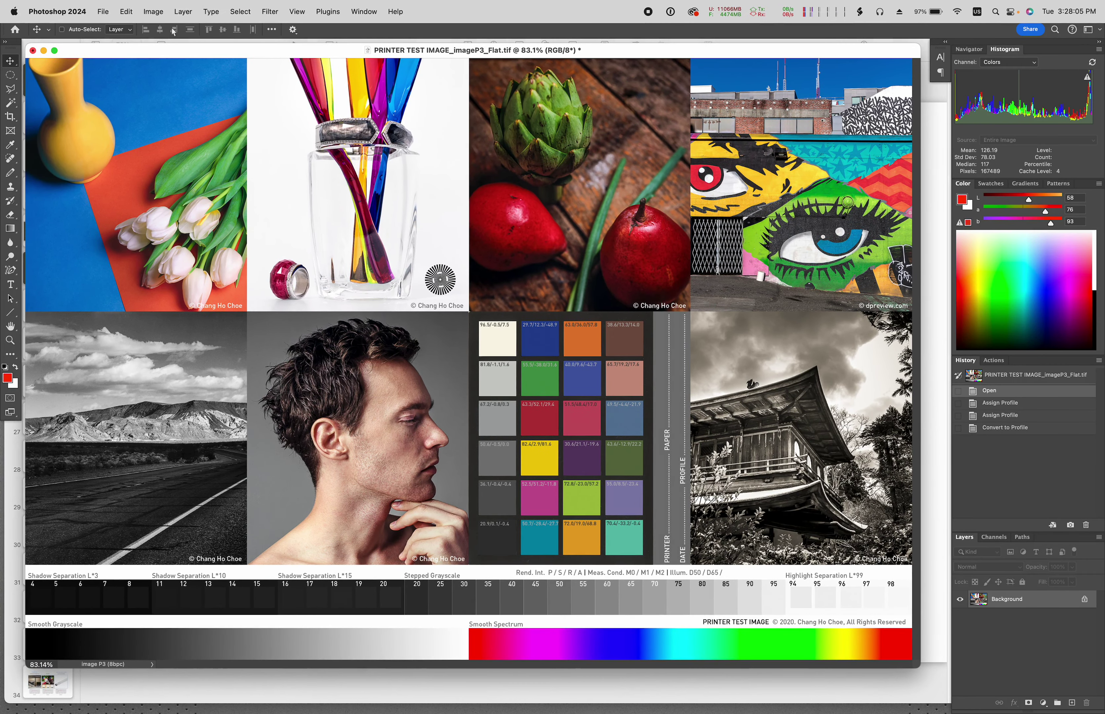
{"action": "left_click", "coordinate": [153, 11]}
{"action": "mouse_move", "coordinate": [167, 37]}
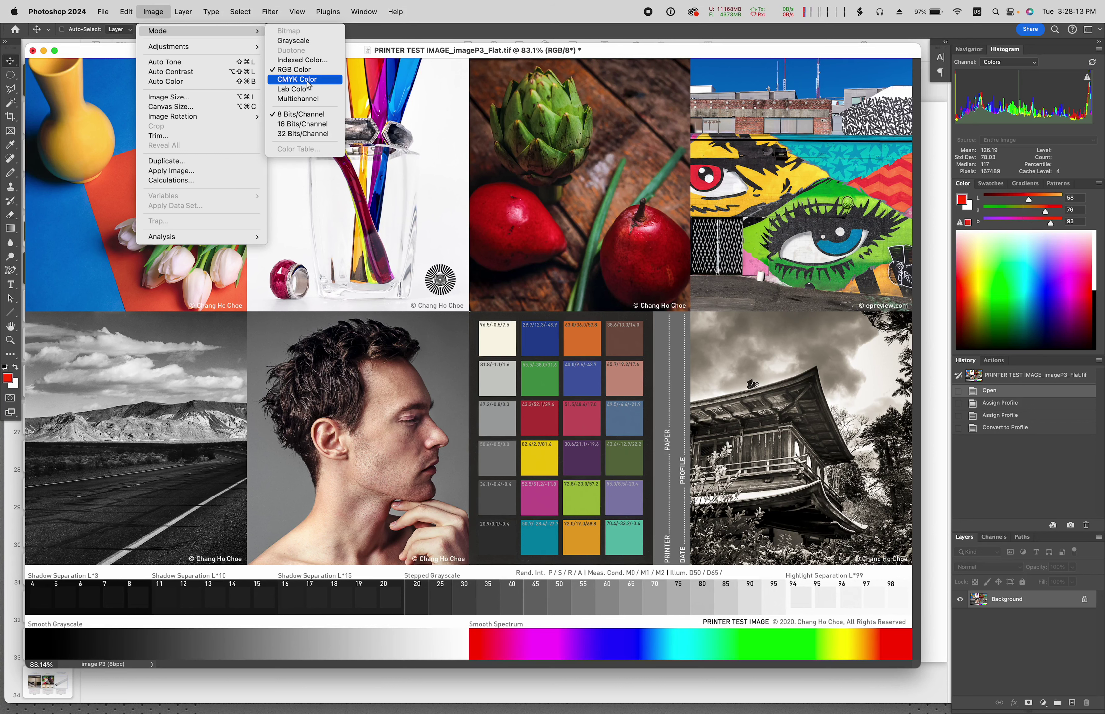
{"action": "left_click", "coordinate": [308, 81]}
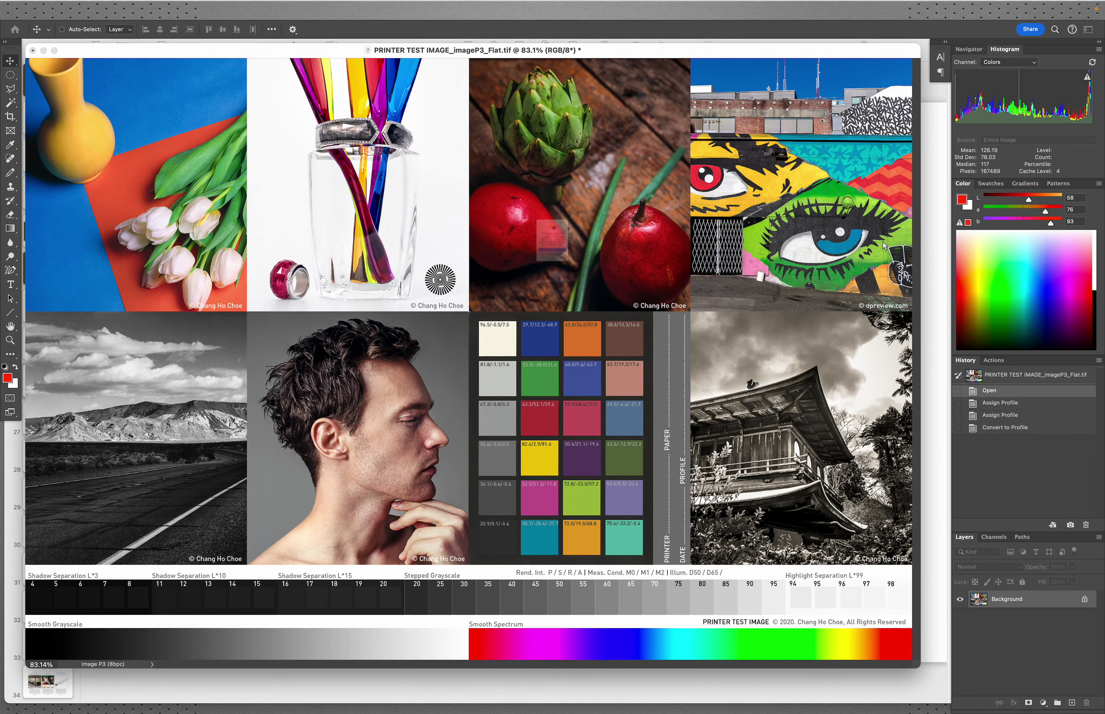
{"action": "left_click", "coordinate": [564, 282]}
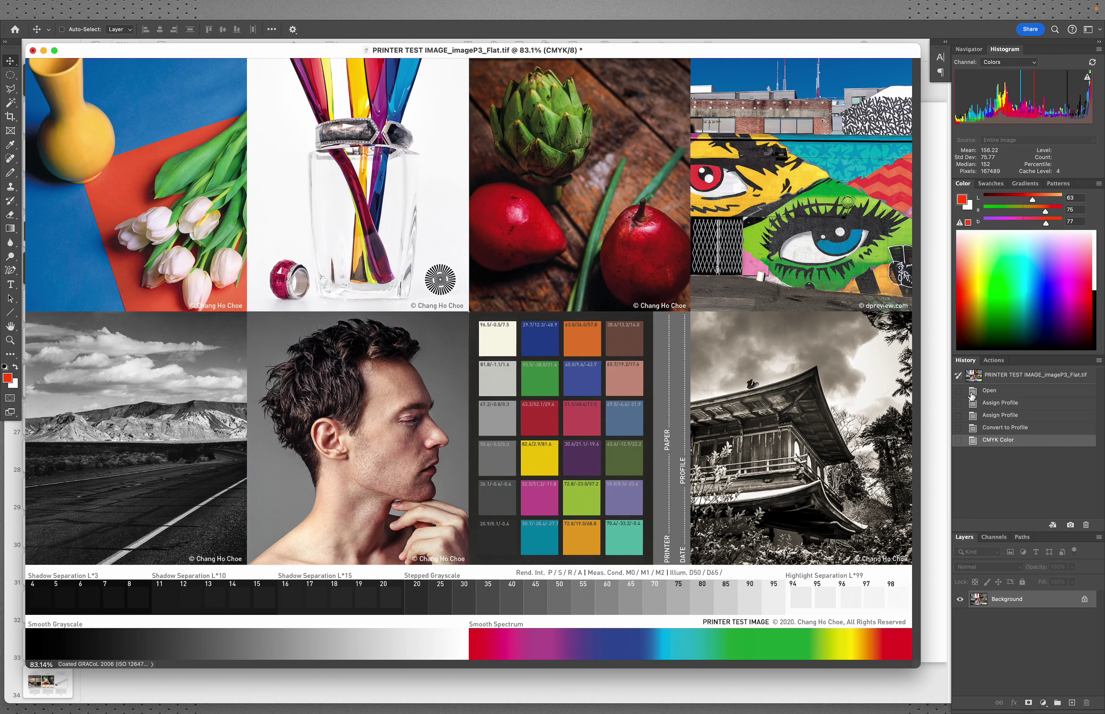
{"action": "left_click", "coordinate": [1012, 392]}
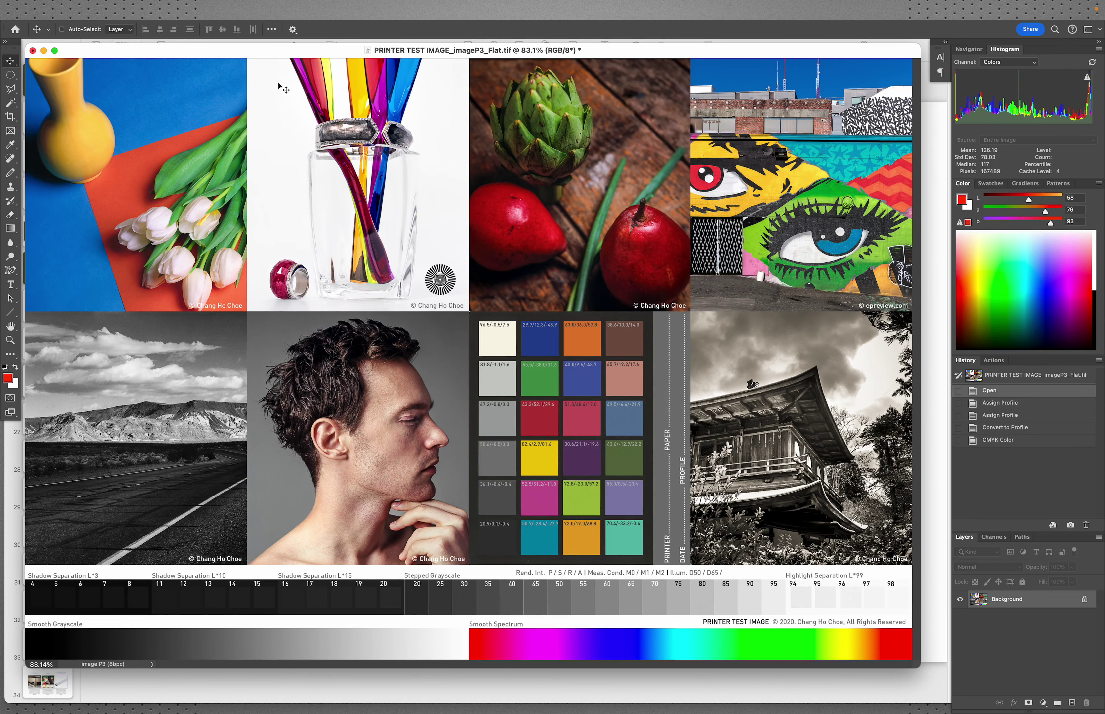
Step: Examine the CMYK working space and the conversion intent in Color Settings, and close the settings without changes
{"action": "mouse_move", "coordinate": [126, 4]}
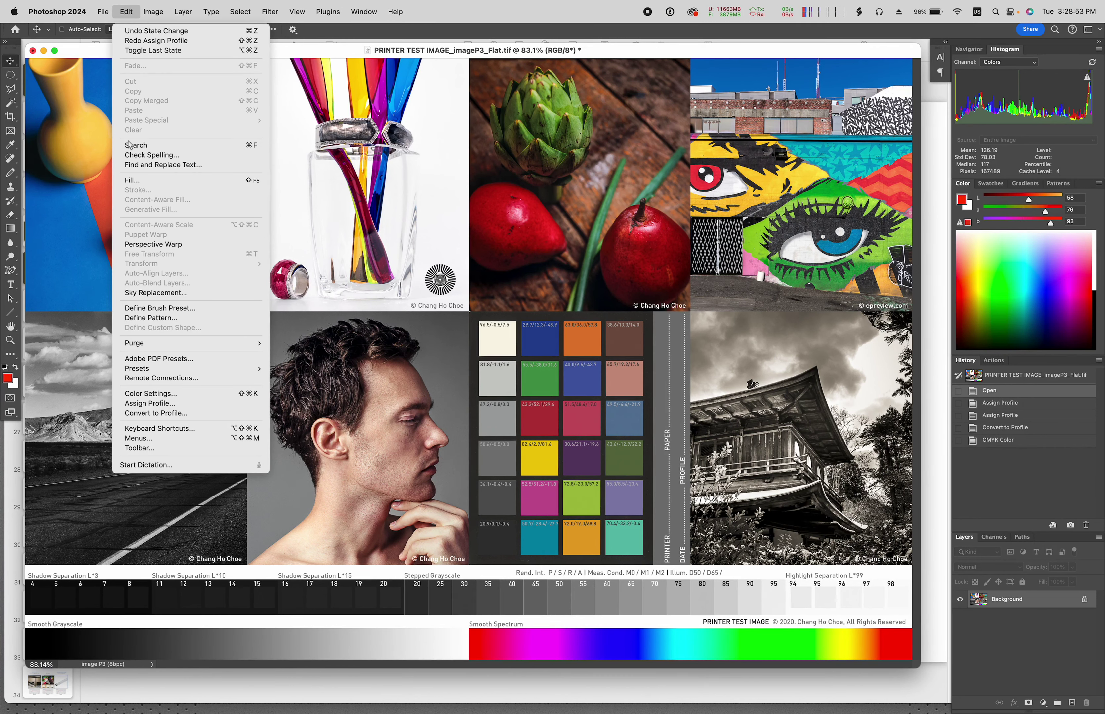
{"action": "left_click", "coordinate": [181, 393]}
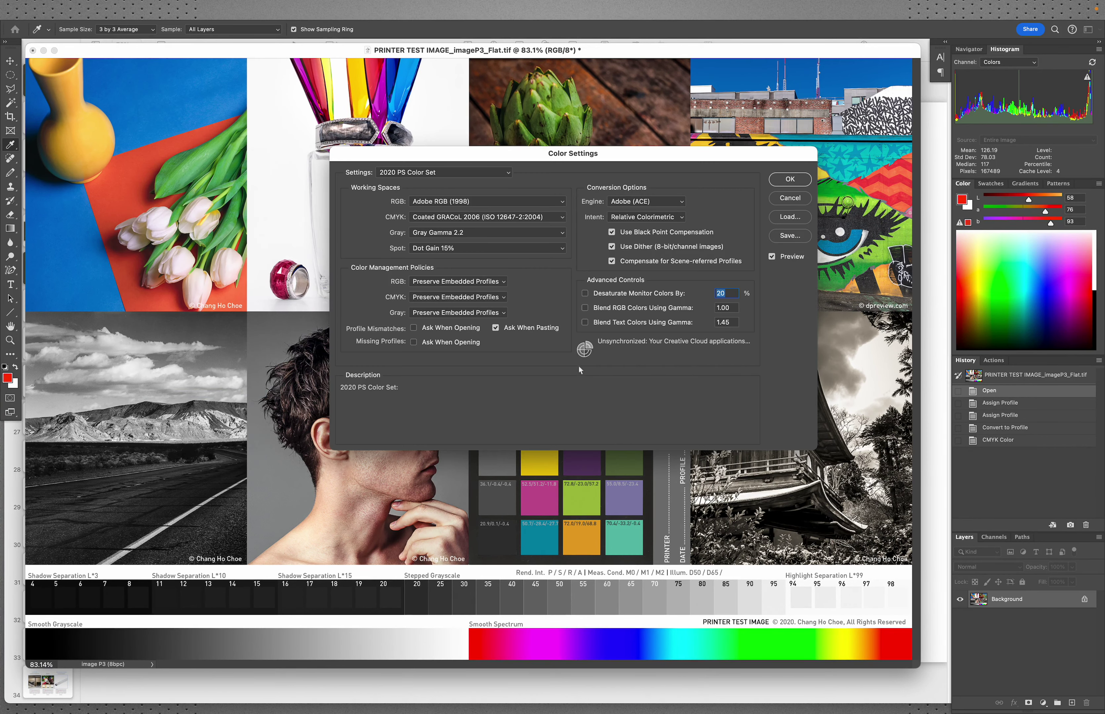
{"action": "left_click_drag", "start_coordinate": [426, 157], "coordinate": [404, 199]}
{"action": "mouse_move", "coordinate": [359, 234]}
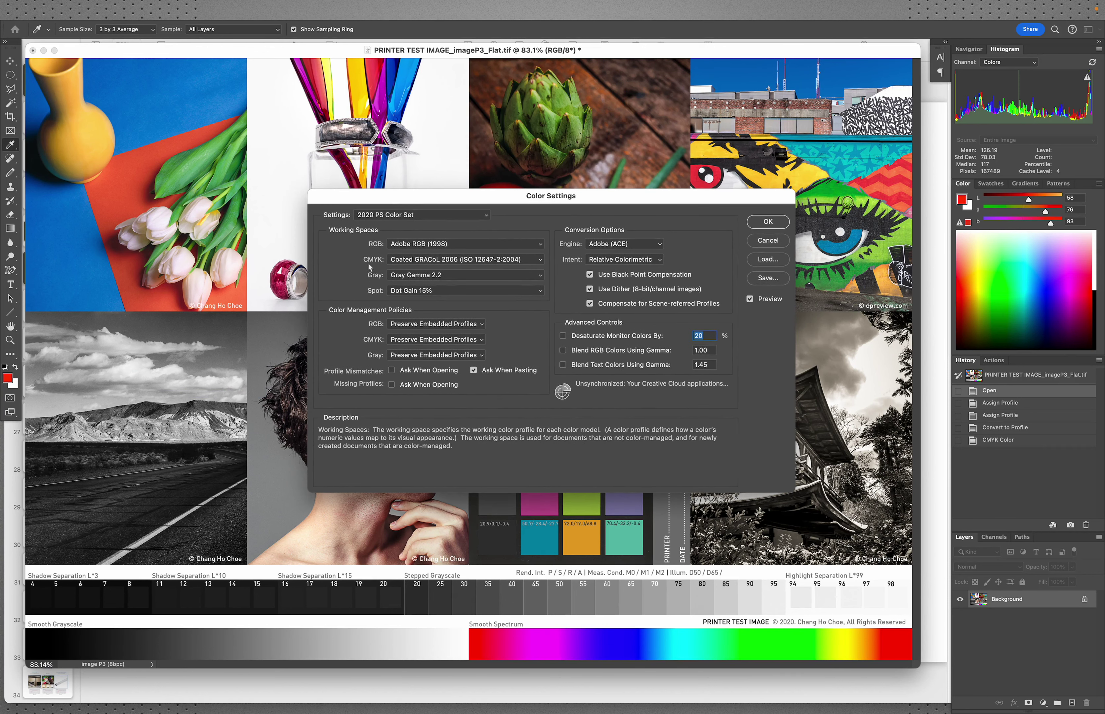
{"action": "mouse_move", "coordinate": [394, 262]}
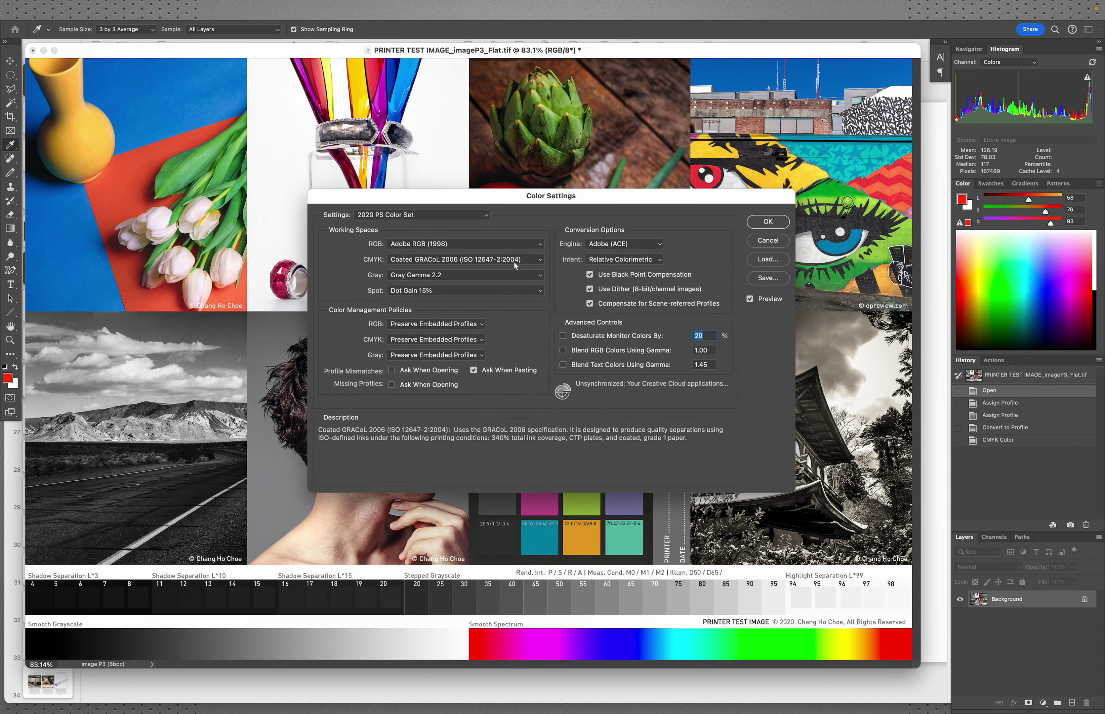
{"action": "mouse_move", "coordinate": [581, 236]}
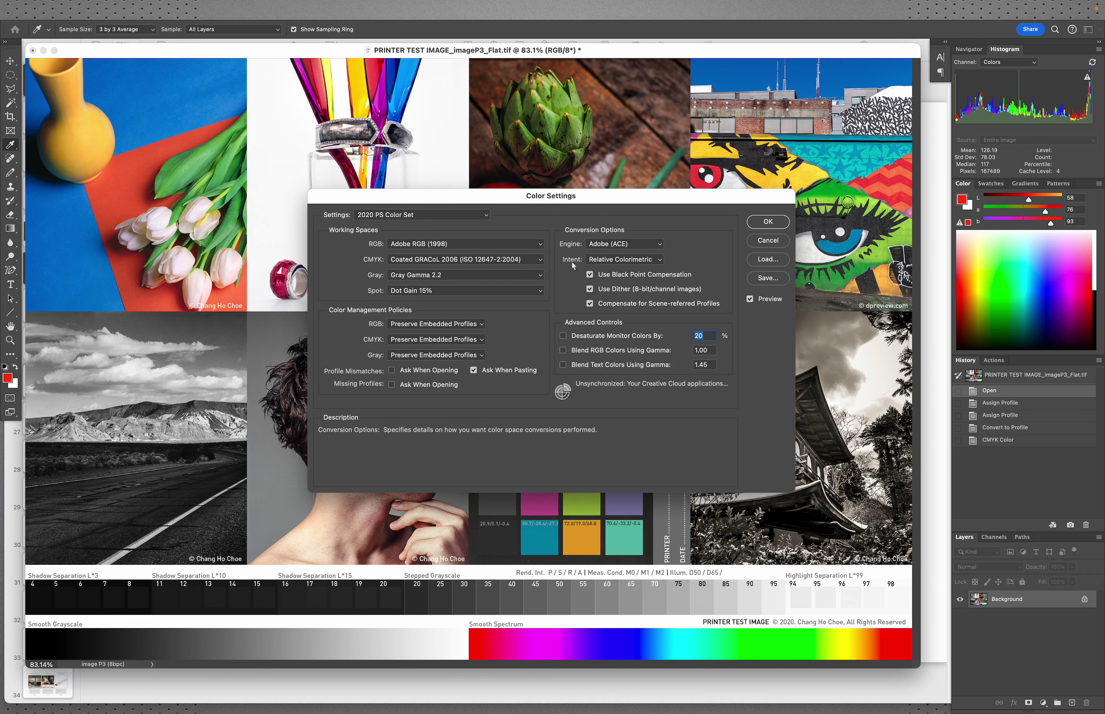
{"action": "mouse_move", "coordinate": [608, 262]}
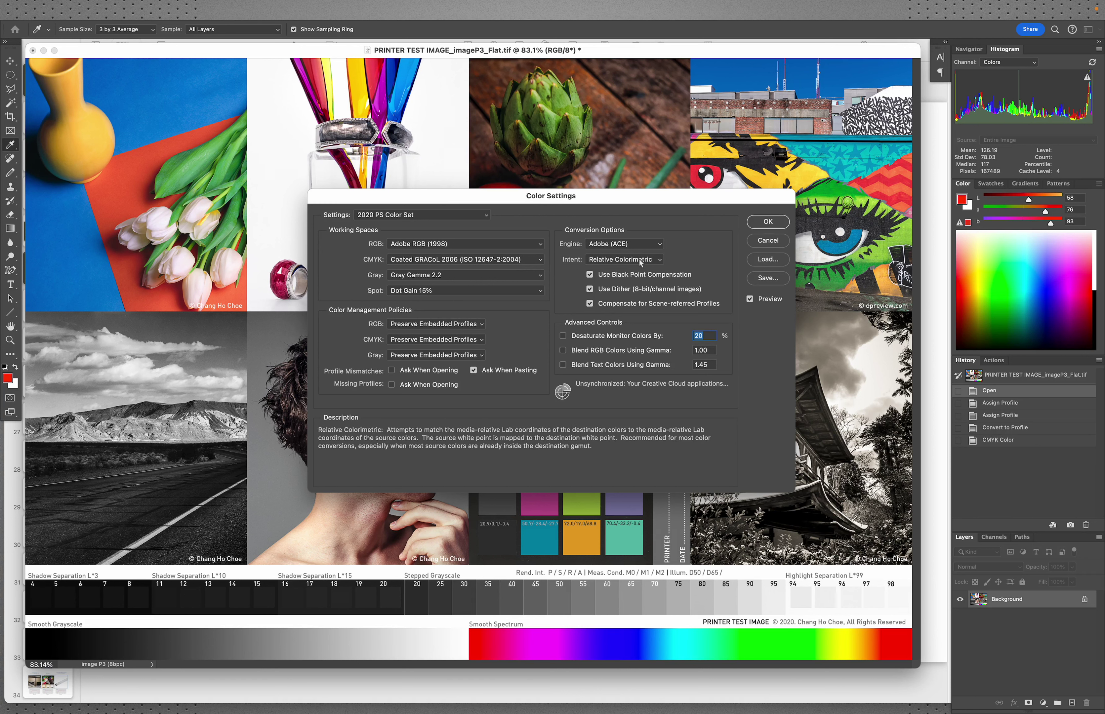
{"action": "mouse_move", "coordinate": [498, 262]}
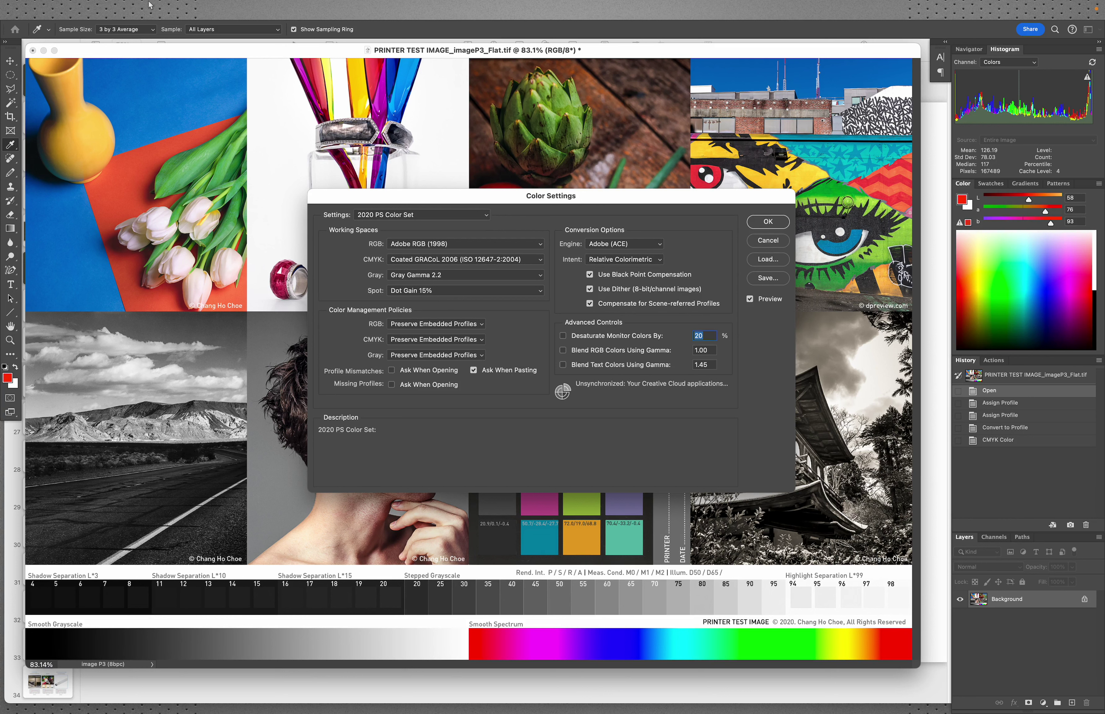
{"action": "mouse_move", "coordinate": [148, 5]}
{"action": "left_click", "coordinate": [777, 244]}
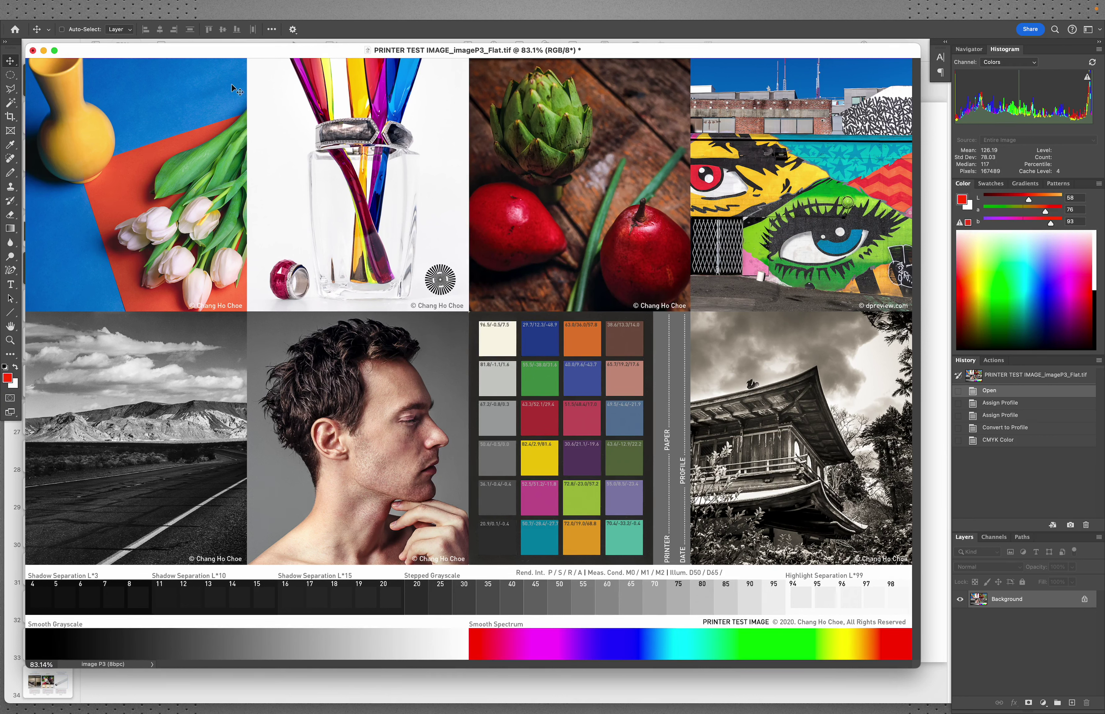
Step: Convert the test image to the Japan Color 2001 Coated profile with Relative Colorimetric intent
{"action": "left_click", "coordinate": [154, 10]}
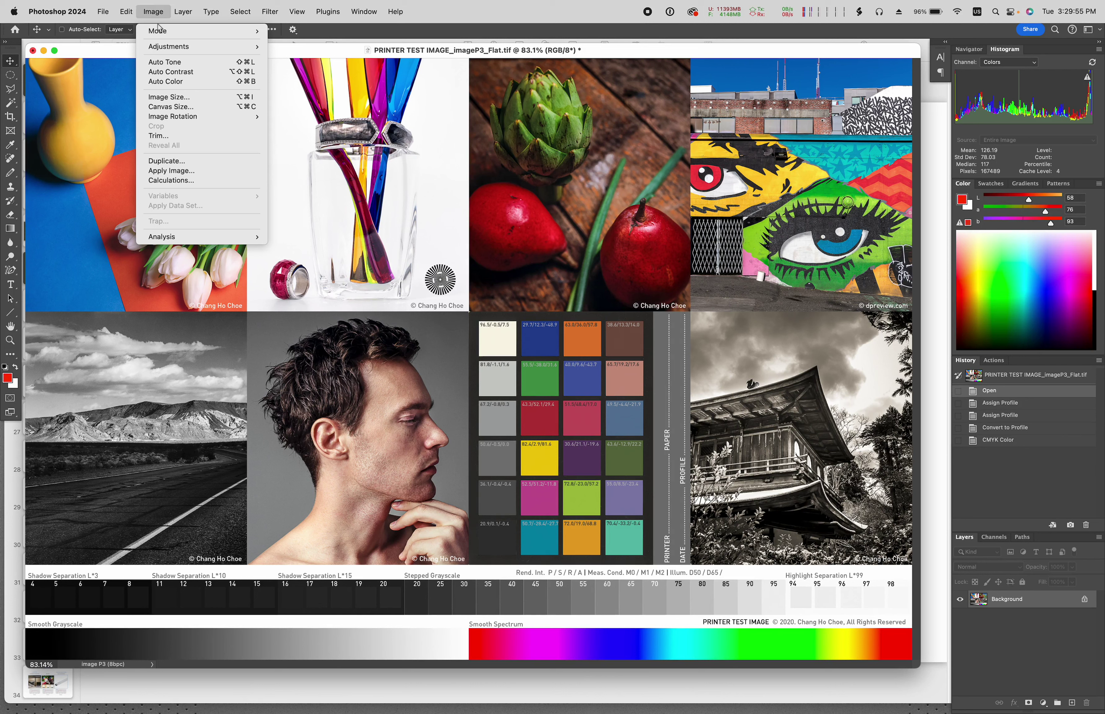
{"action": "mouse_move", "coordinate": [125, 10]}
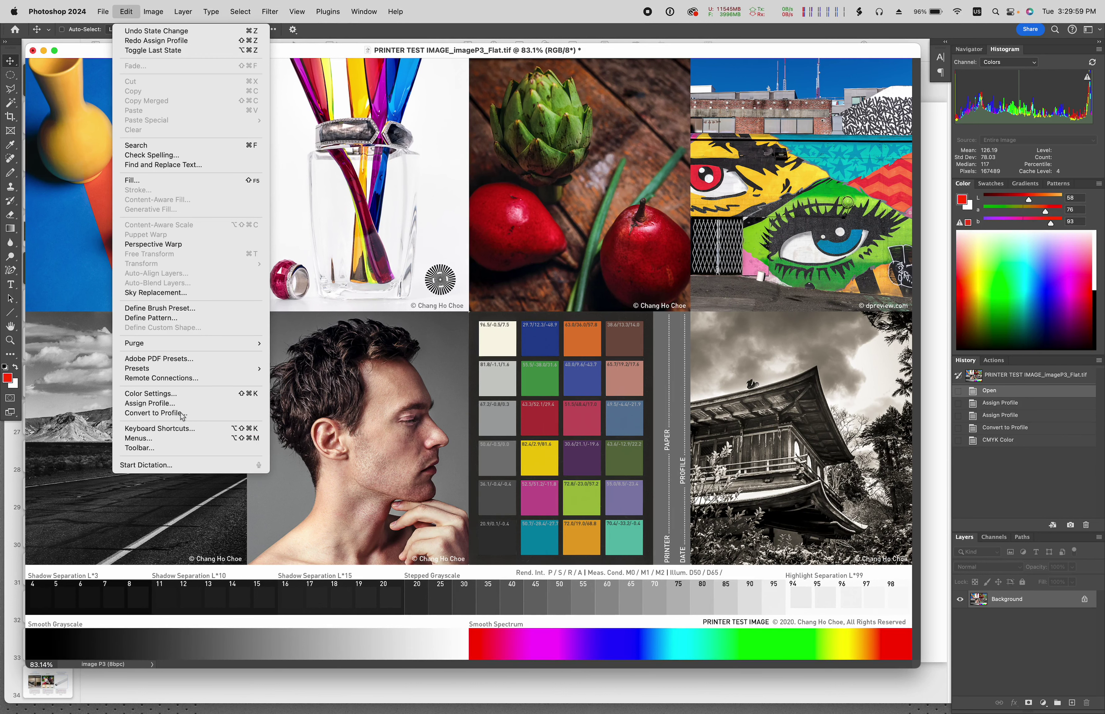
{"action": "left_click", "coordinate": [156, 413]}
{"action": "left_click_drag", "start_coordinate": [826, 368], "coordinate": [584, 122]}
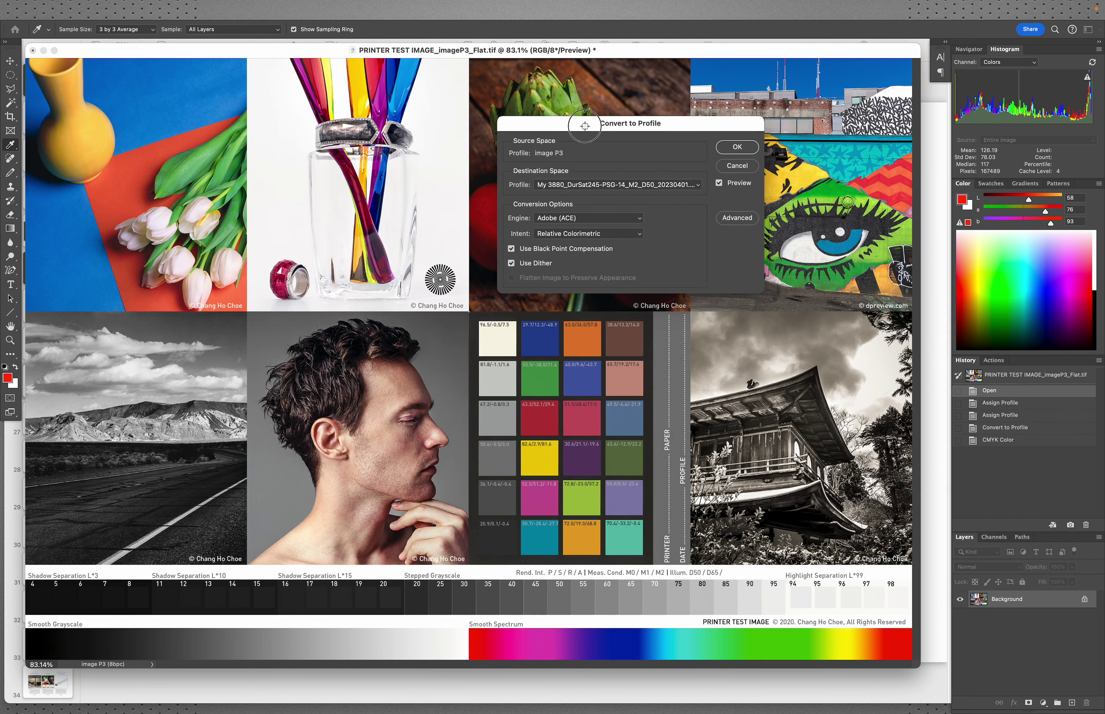
{"action": "left_click", "coordinate": [652, 185]}
{"action": "scroll", "coordinate": [688, 193], "scroll_direction": "up", "scroll_amount": 15}
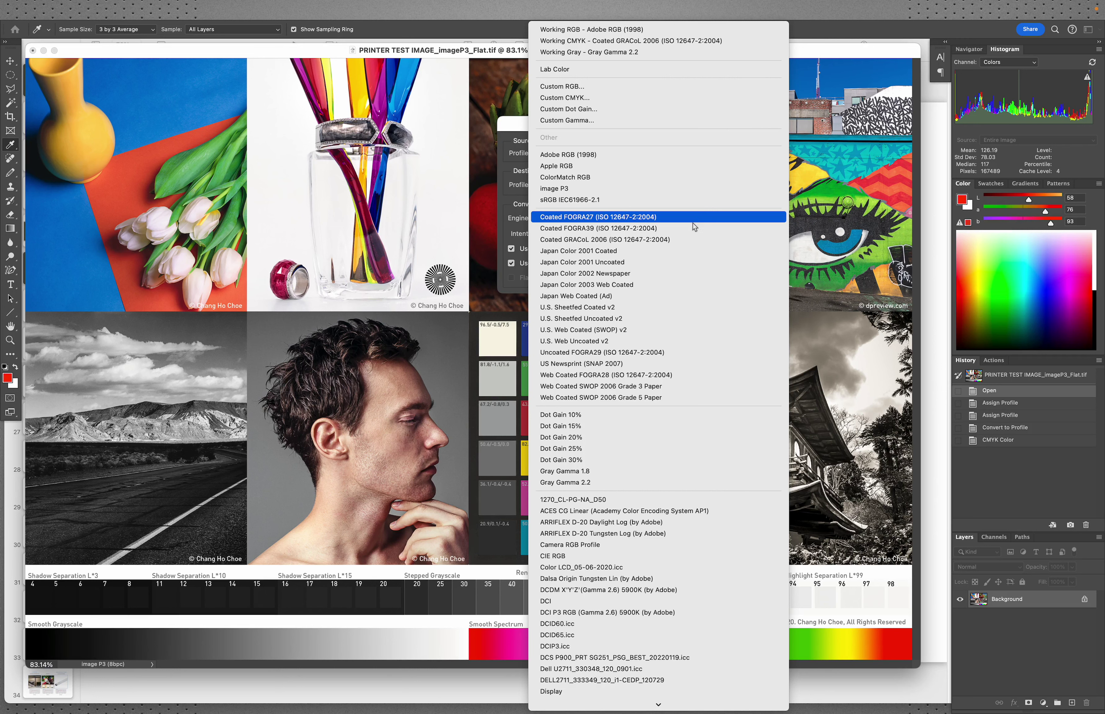
{"action": "left_click", "coordinate": [680, 259]}
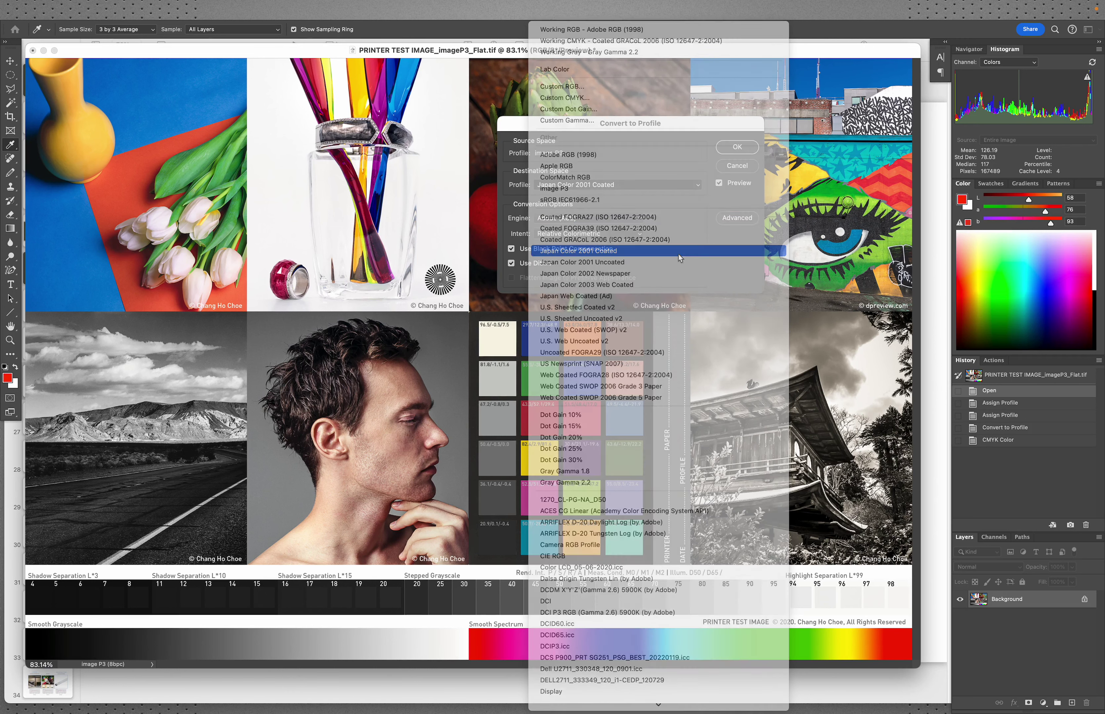
{"action": "left_click", "coordinate": [738, 147]}
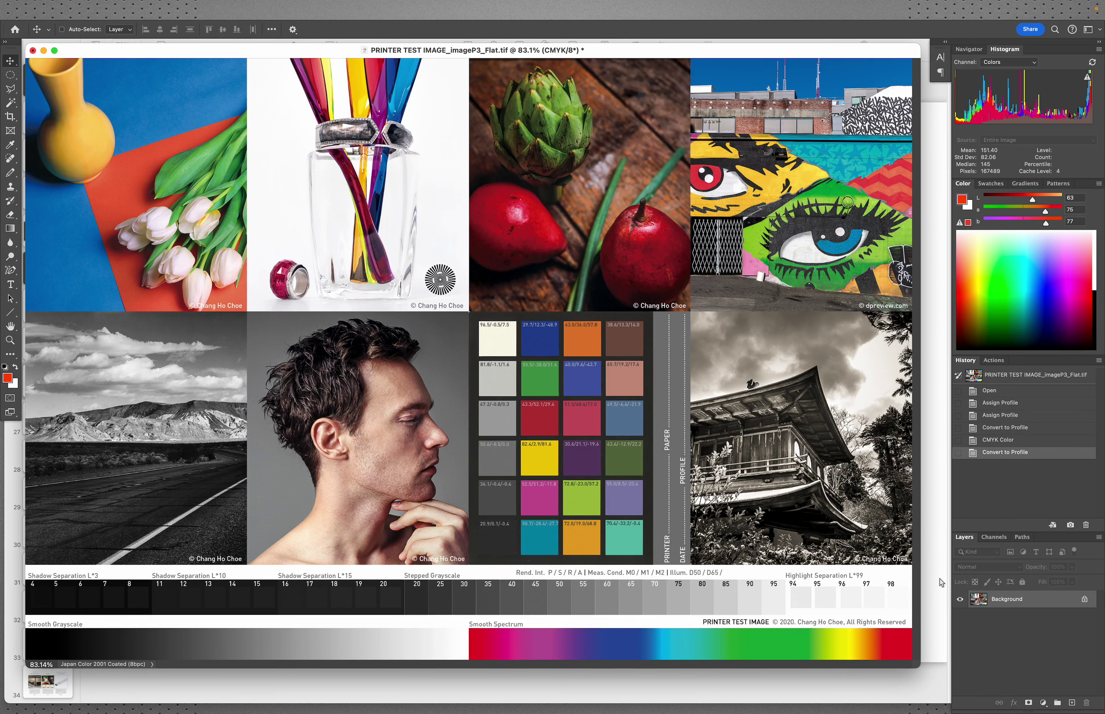
Step: Review the assign-versus-convert summary slide in Keynote, and return to the test image in Photoshop
{"action": "left_click", "coordinate": [937, 612]}
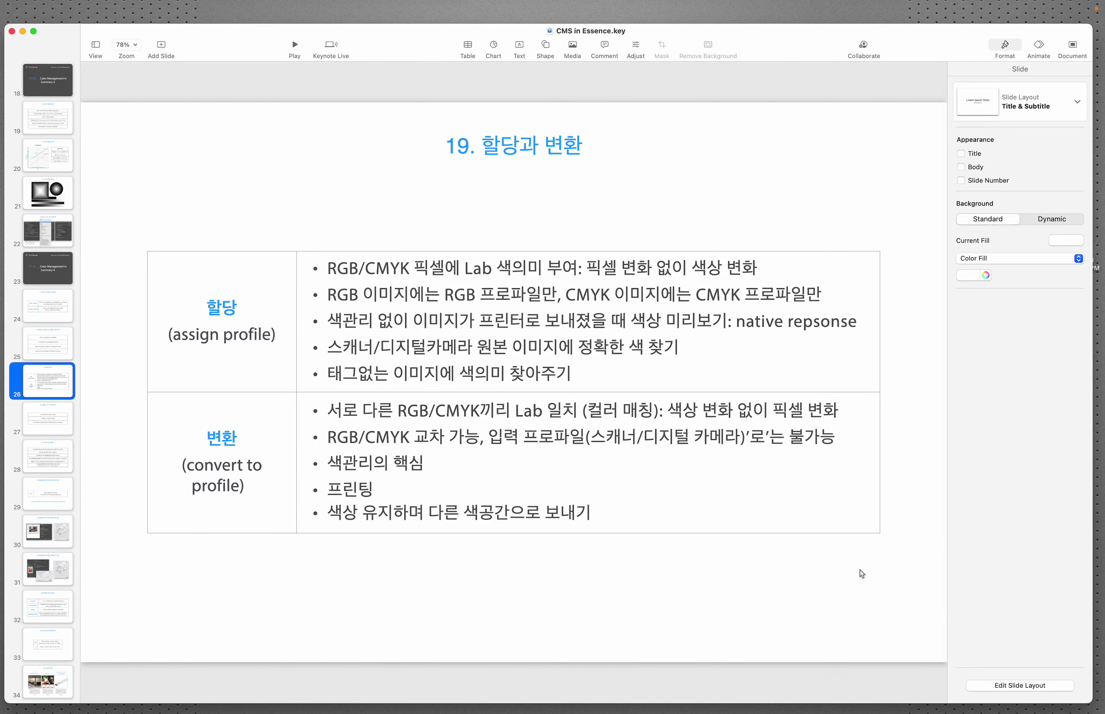
{"action": "key", "text": "ctrl+Up"}
{"action": "left_click", "coordinate": [282, 384]}
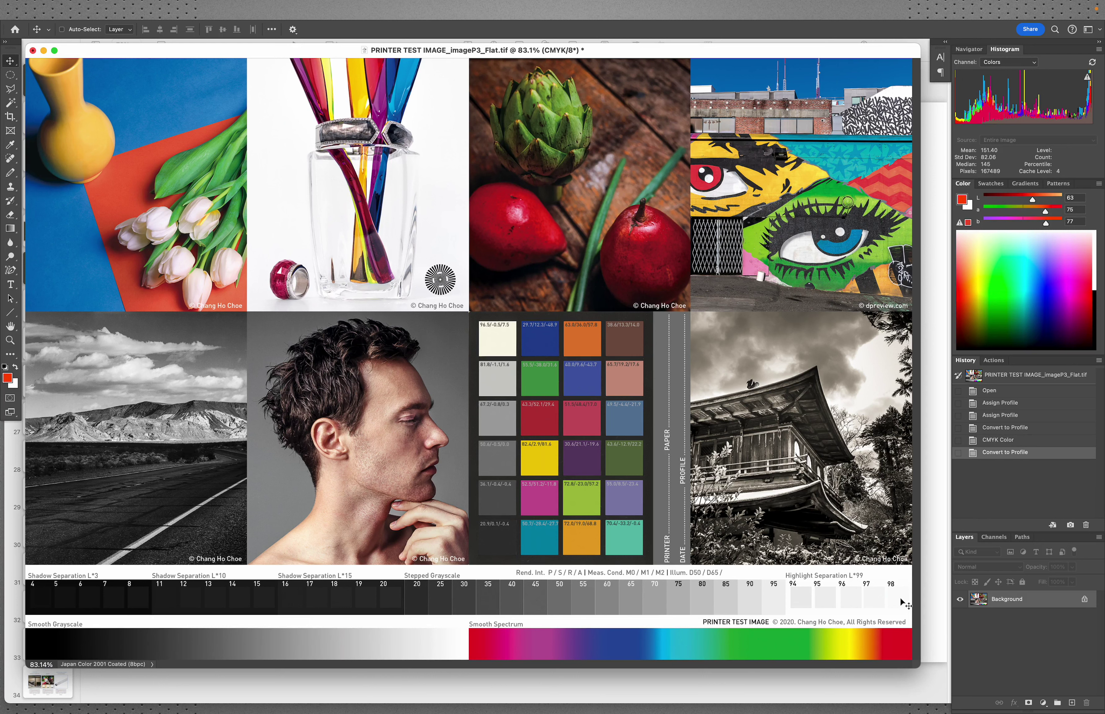
Step: Switch to Keynote and present the slide "20. CMS는 기기 간 서로 조절?" full screen
{"action": "left_click", "coordinate": [928, 614]}
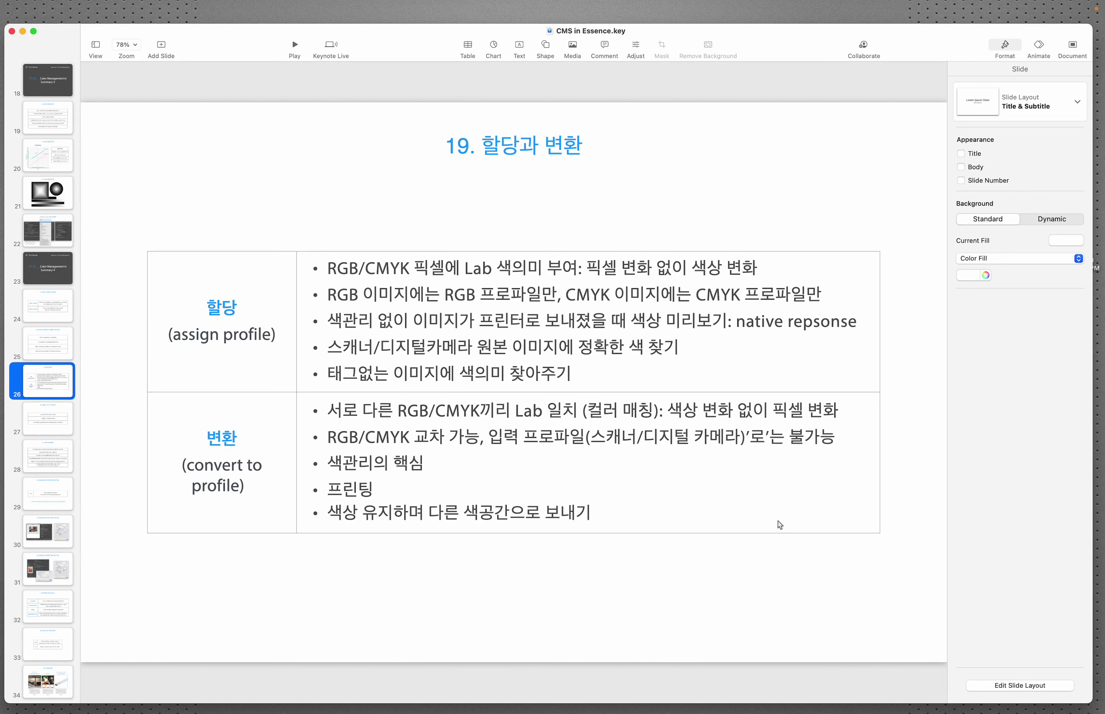
{"action": "left_click", "coordinate": [41, 426]}
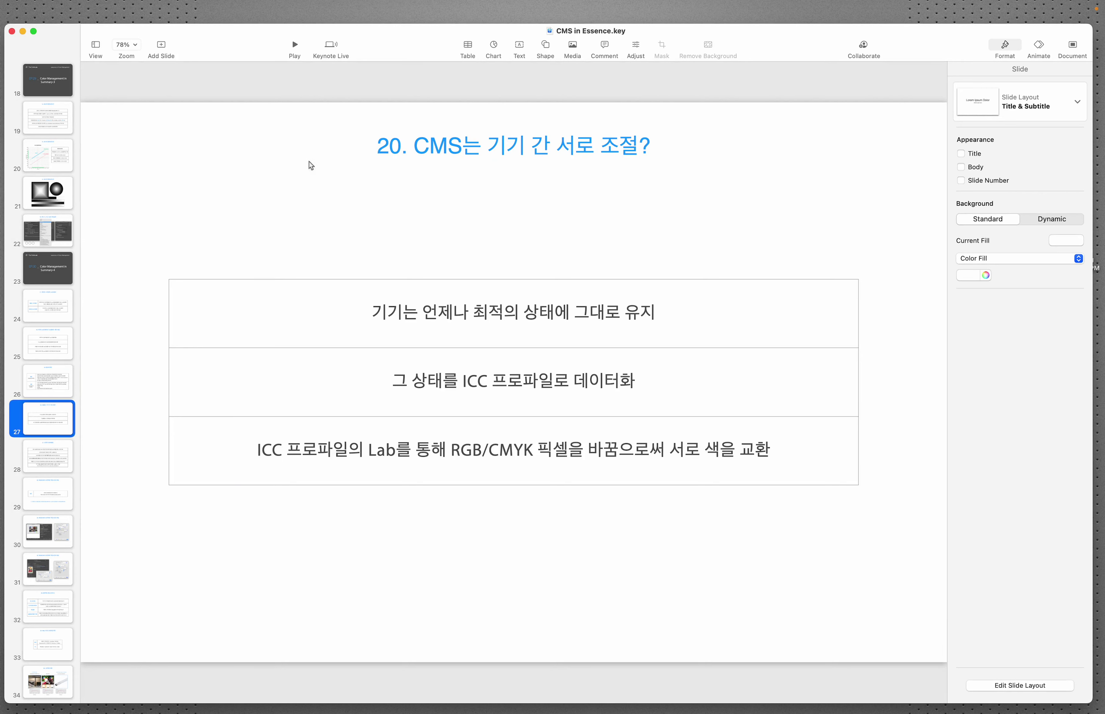
{"action": "left_click", "coordinate": [294, 44]}
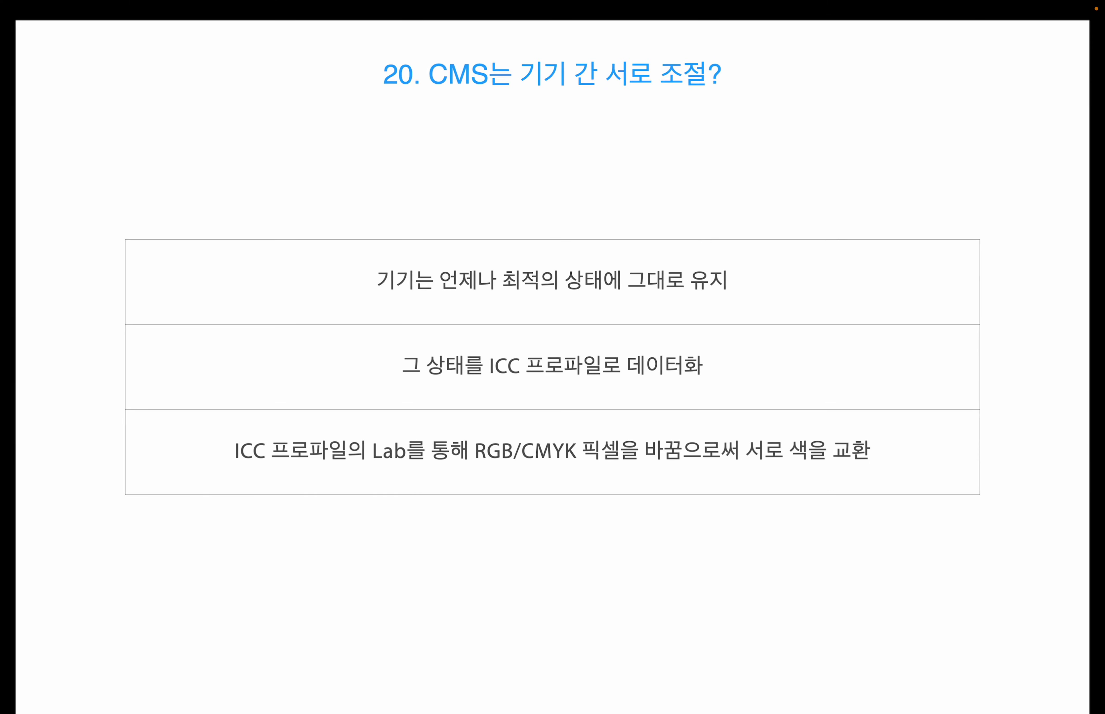
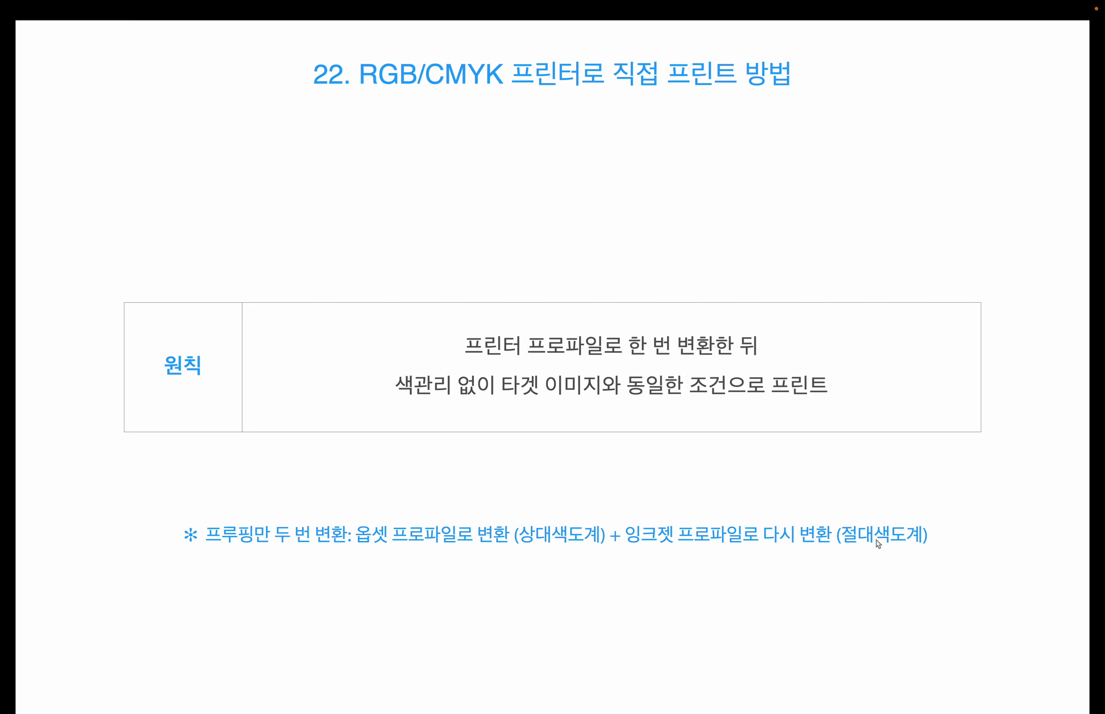
Step: Leave the slideshow, switch to Photoshop, and revert the test image to its Open history state
{"action": "key", "text": "Escape"}
{"action": "key", "text": "ctrl+Up"}
{"action": "left_click", "coordinate": [151, 346]}
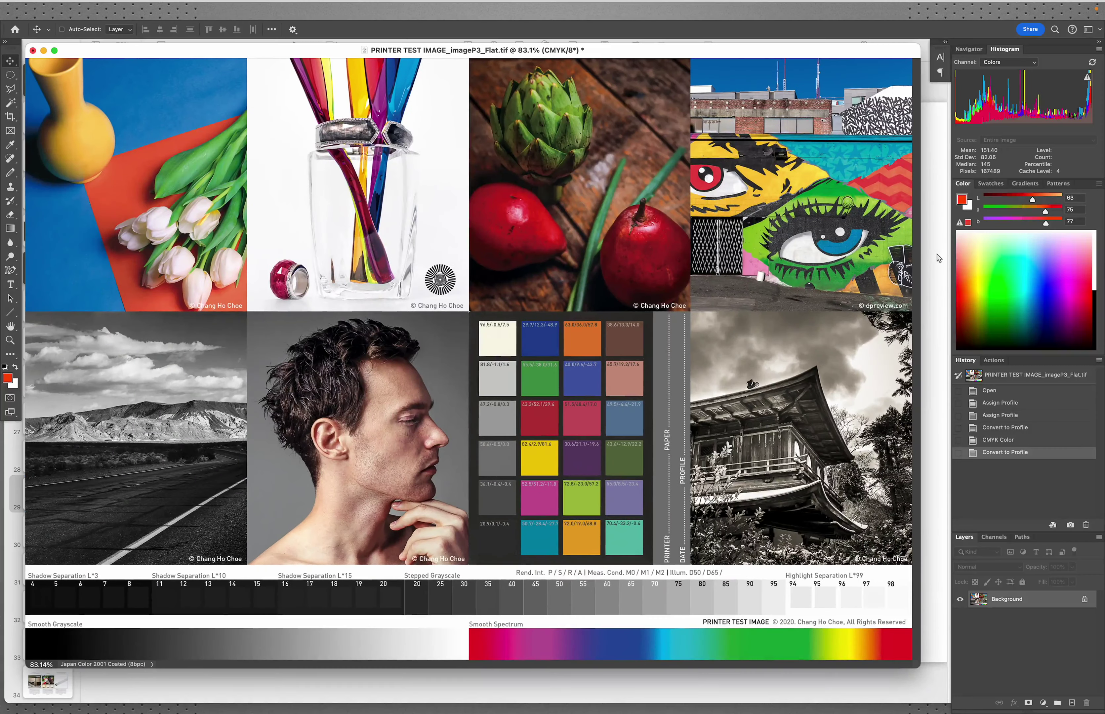
{"action": "left_click", "coordinate": [1006, 395]}
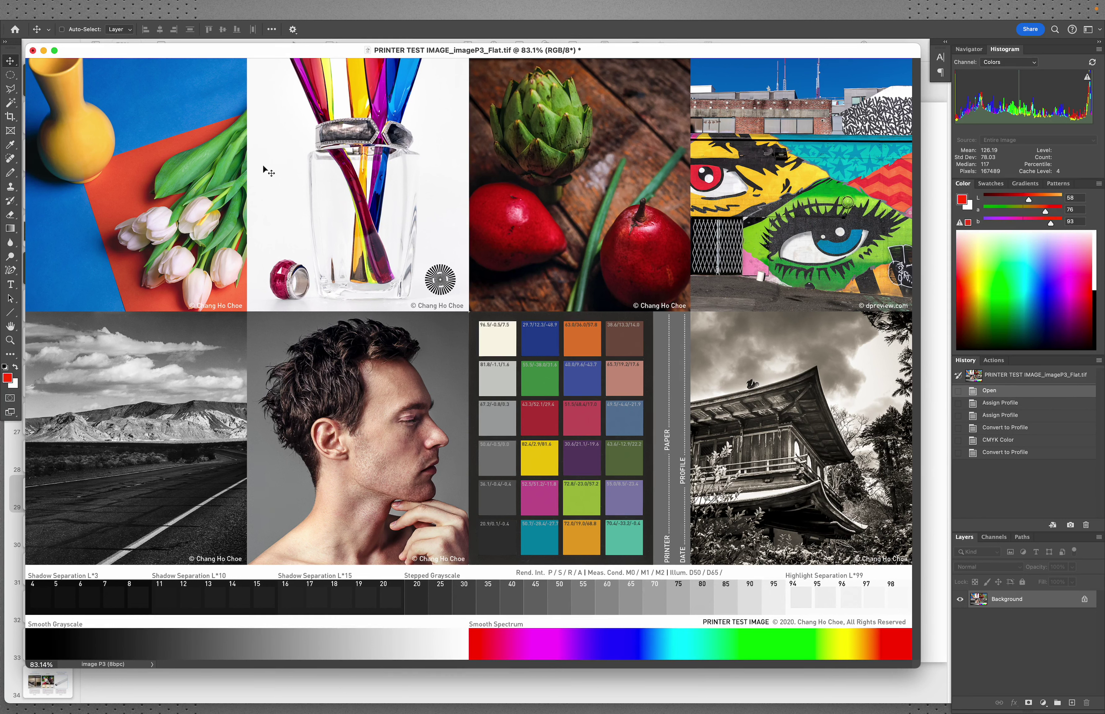
Step: Convert the test image to the Coated GRACoL 2006 (ISO 12647-2:2004) profile with Relative Colorimetric intent
{"action": "left_click", "coordinate": [126, 9]}
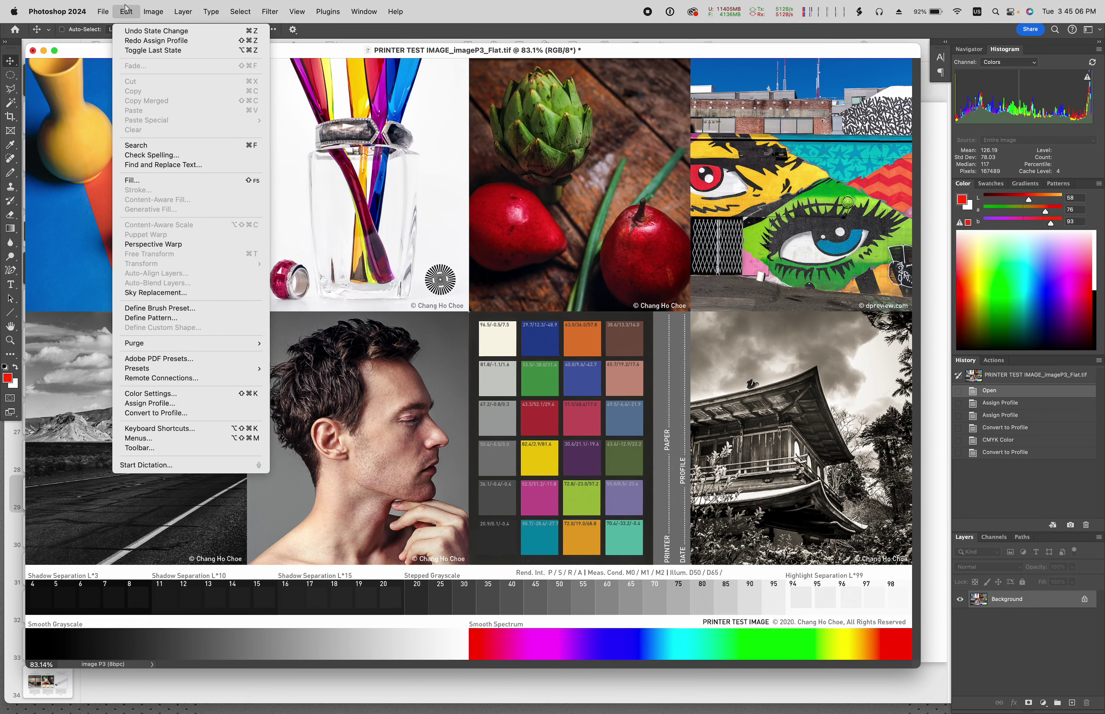
{"action": "left_click", "coordinate": [187, 415]}
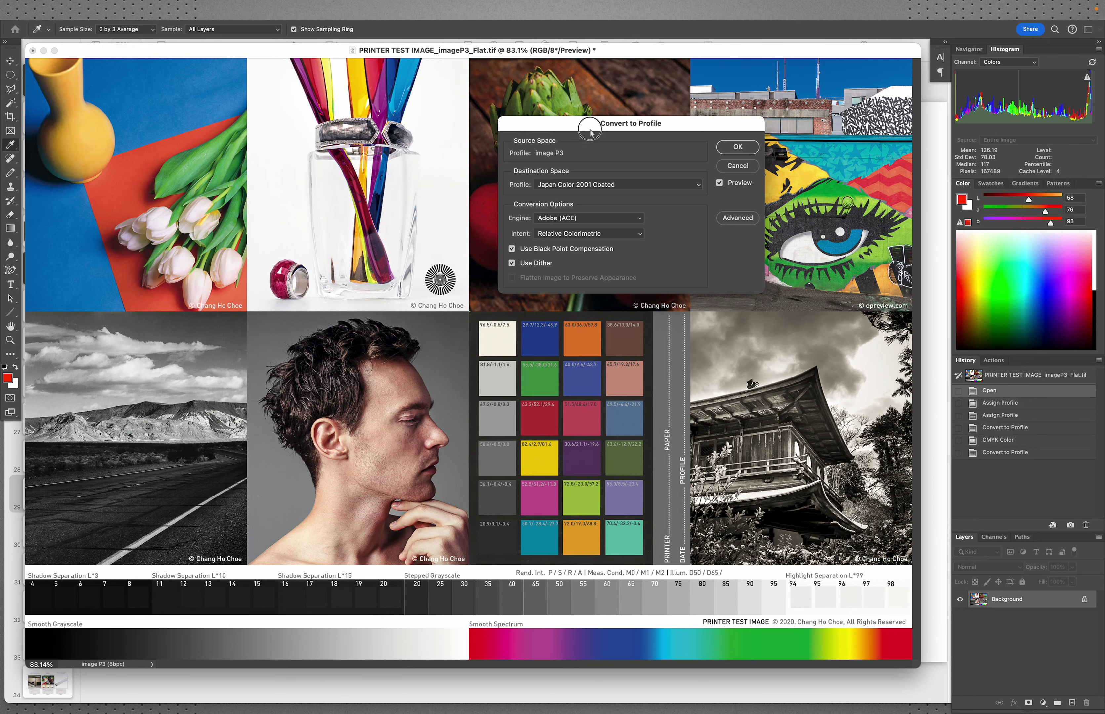
{"action": "left_click_drag", "start_coordinate": [583, 122], "coordinate": [781, 185]}
{"action": "left_click", "coordinate": [820, 247]}
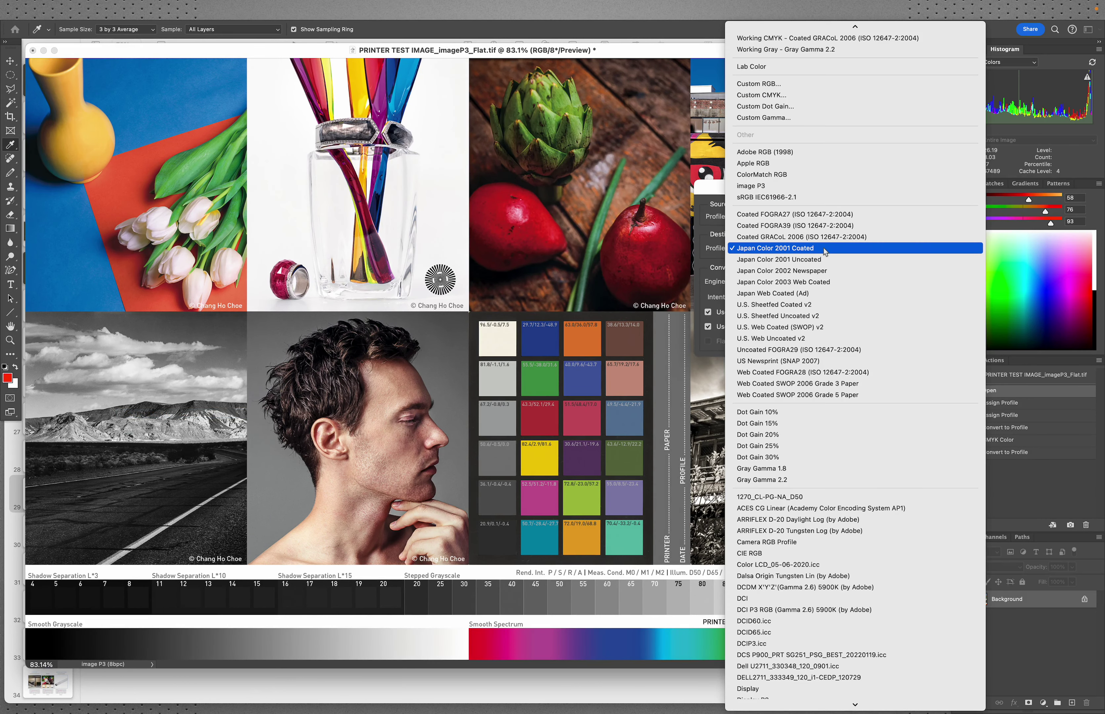
{"action": "left_click", "coordinate": [847, 239]}
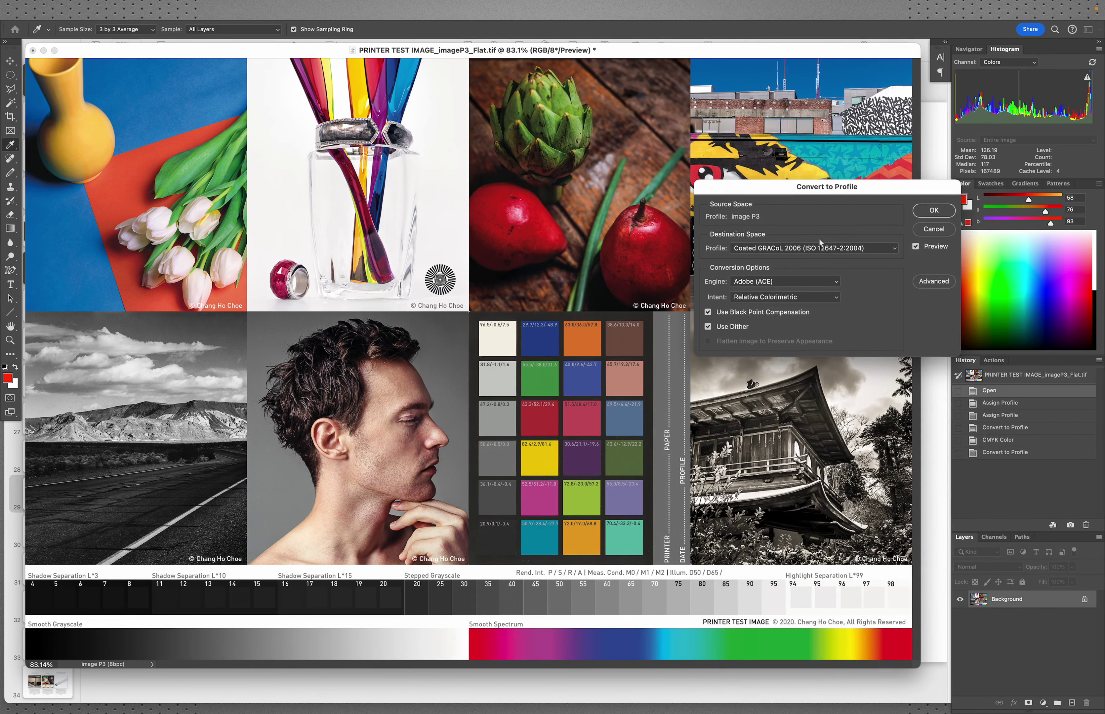
{"action": "left_click", "coordinate": [934, 211]}
{"action": "key", "text": "v"}
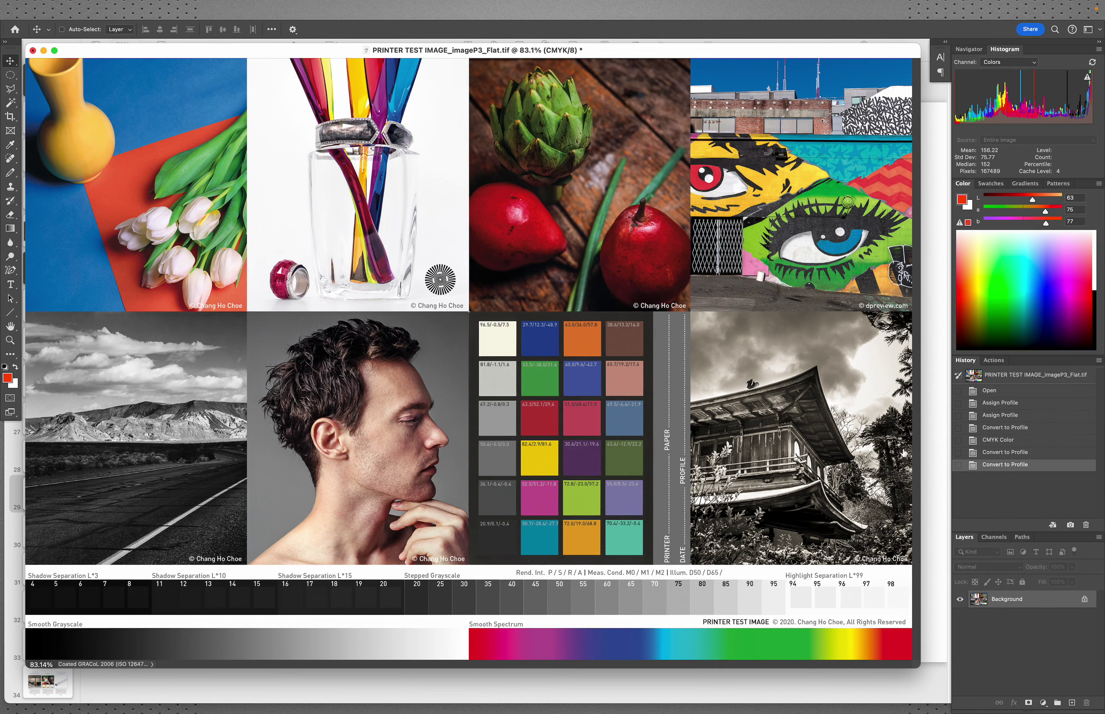
Step: Convert the CMYK image to the My 3880_DurSat245-PSG-14_M2_D50_20240507 printer profile with Absolute Colorimetric intent
{"action": "left_click", "coordinate": [128, 11]}
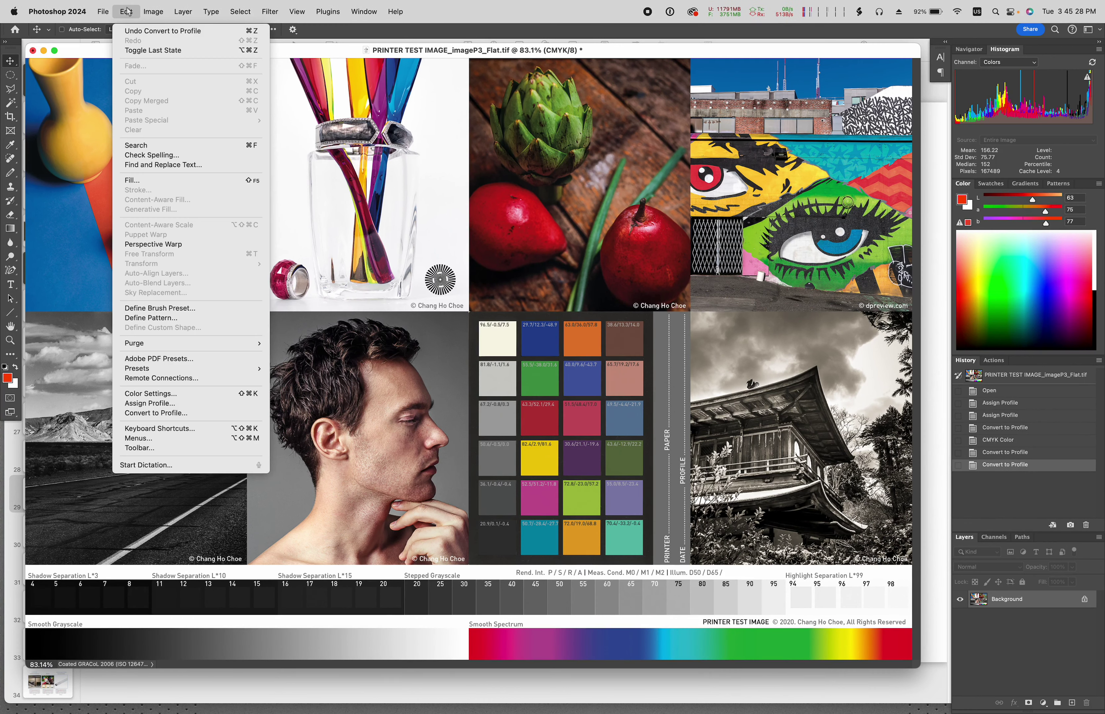
{"action": "left_click", "coordinate": [180, 413]}
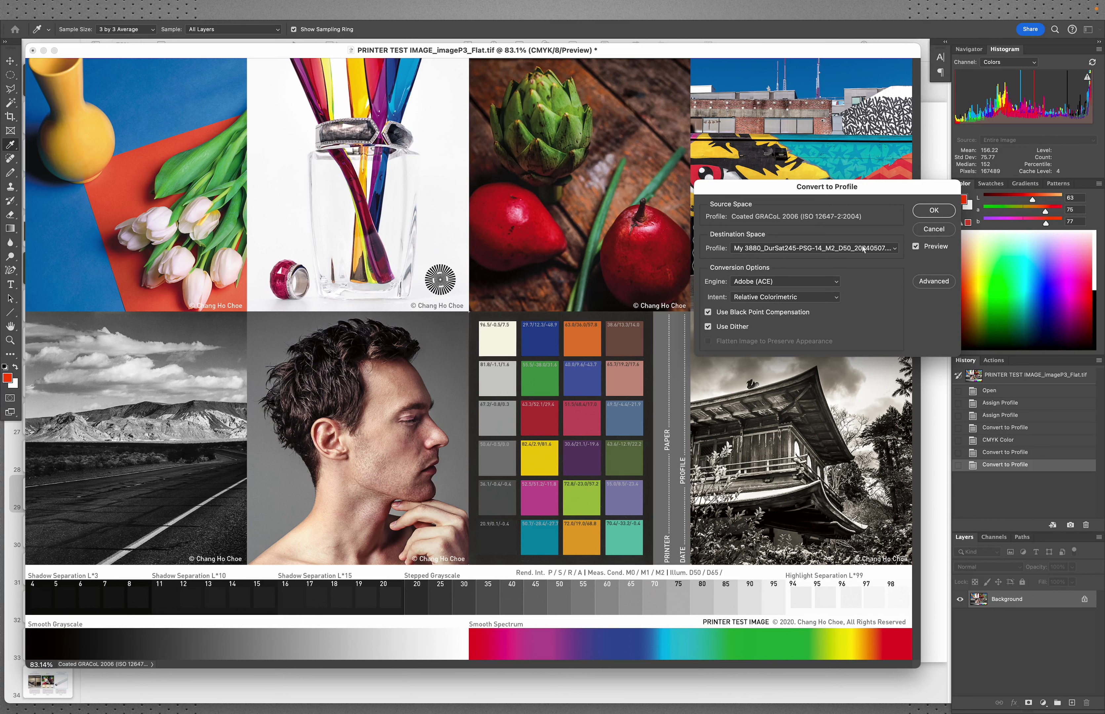
{"action": "left_click", "coordinate": [830, 297]}
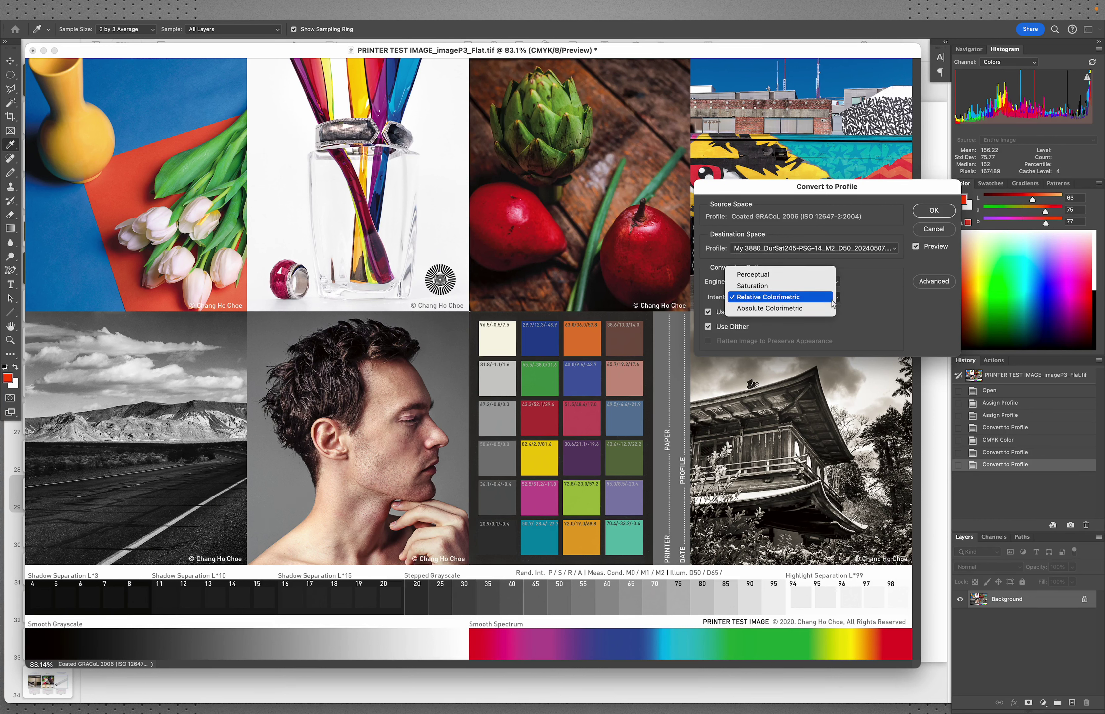
{"action": "left_click", "coordinate": [807, 309]}
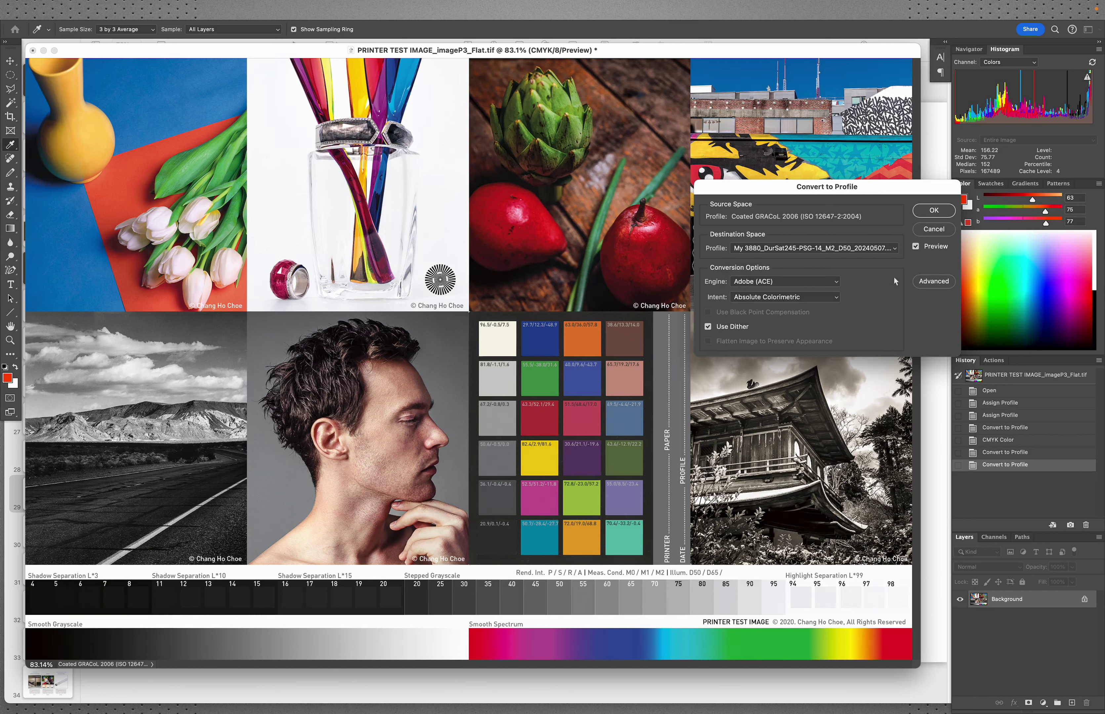
{"action": "left_click", "coordinate": [935, 214]}
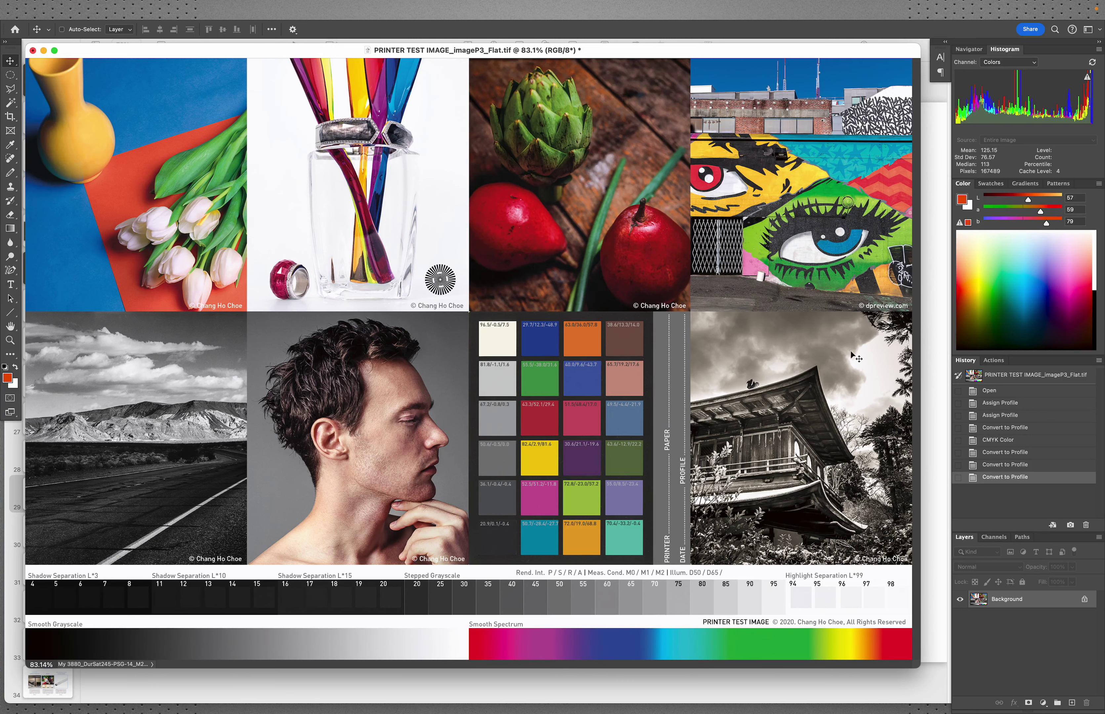
Step: View the Keynote slide showing the Photoshop and Epson print settings, and return to the test image in Photoshop
{"action": "key", "text": "ctrl+Up"}
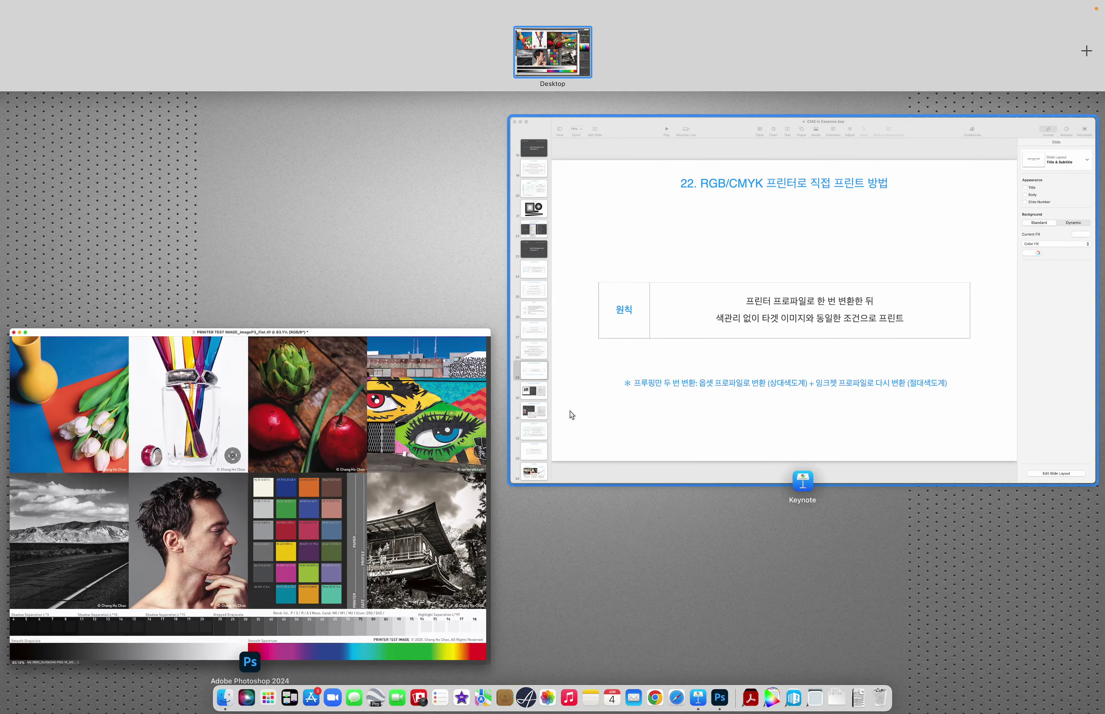
{"action": "left_click", "coordinate": [664, 431]}
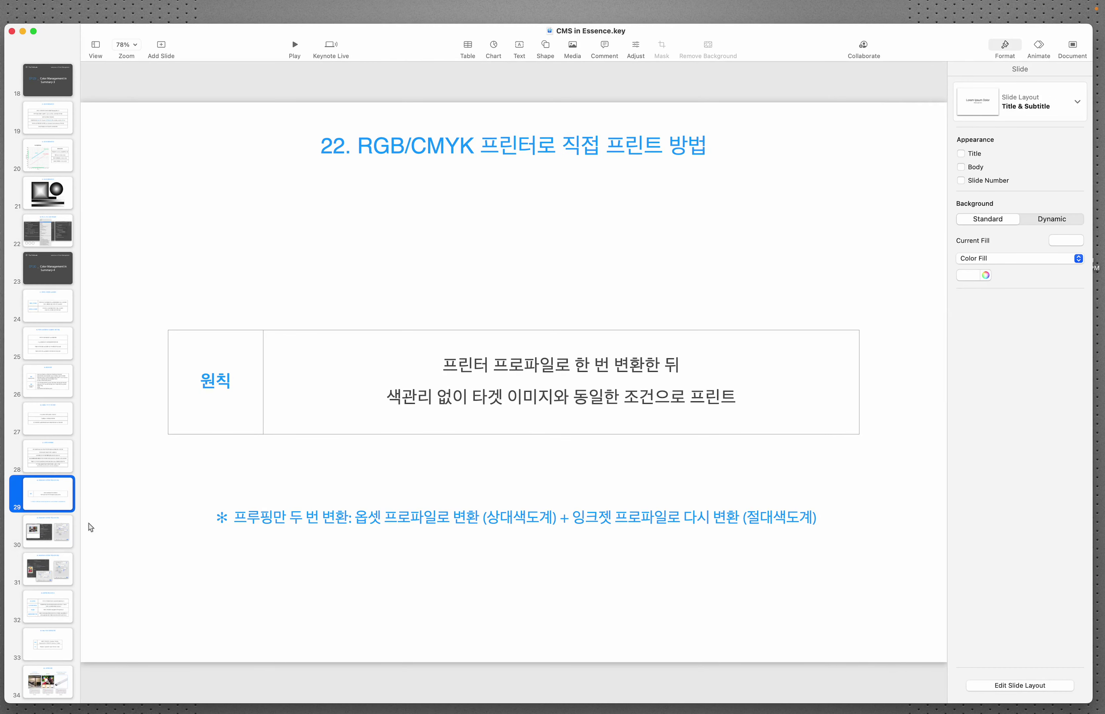
{"action": "left_click", "coordinate": [49, 529]}
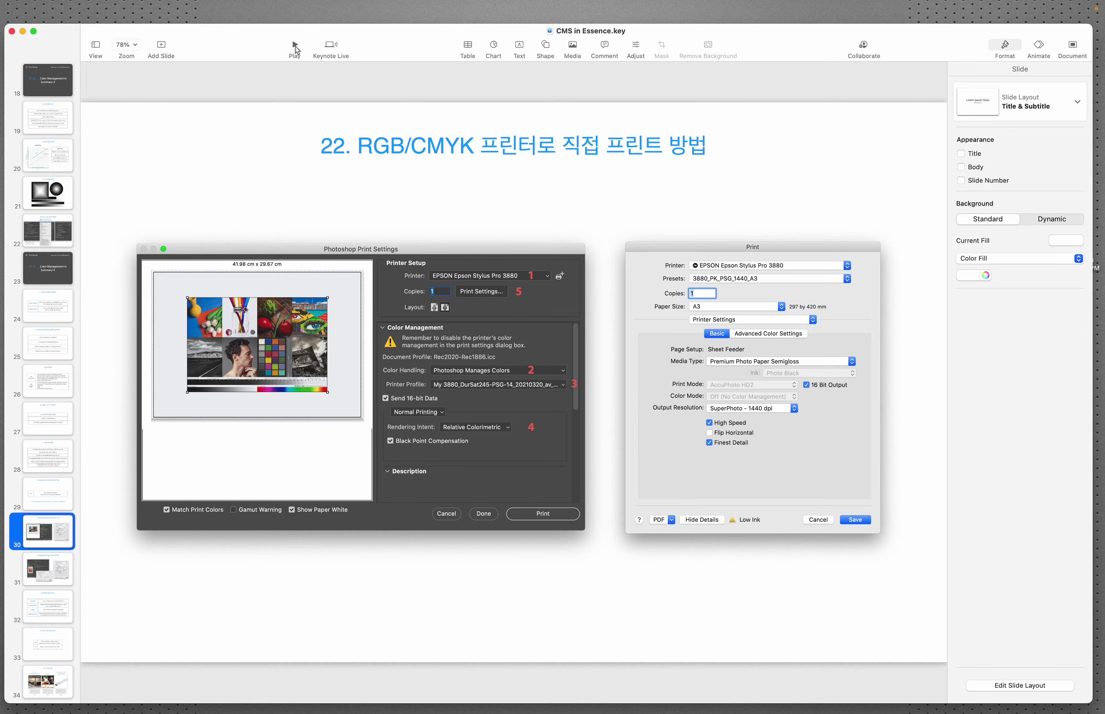
{"action": "key", "text": "ctrl+Up"}
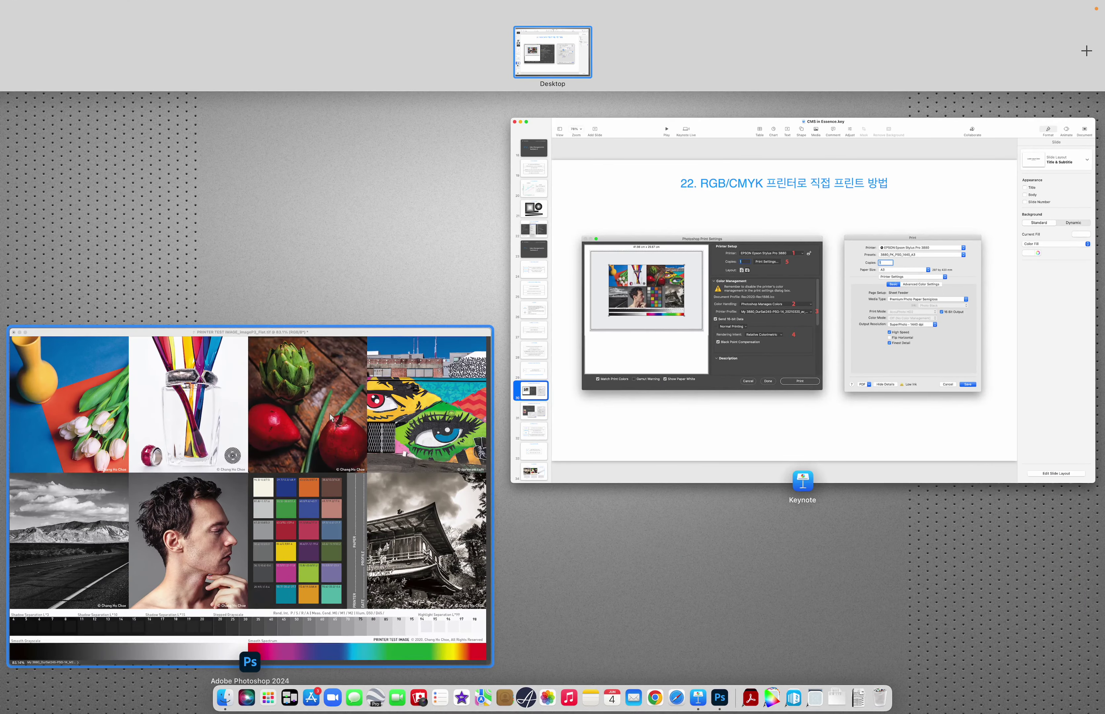
{"action": "left_click", "coordinate": [400, 478]}
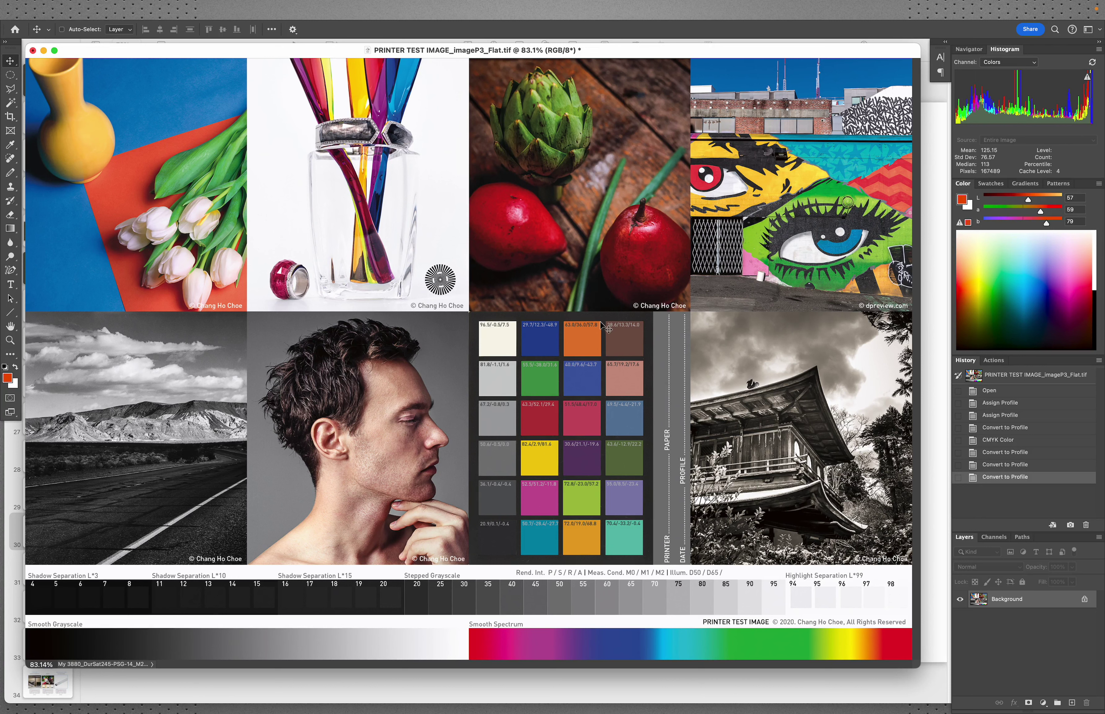
{"action": "mouse_move", "coordinate": [90, 5]}
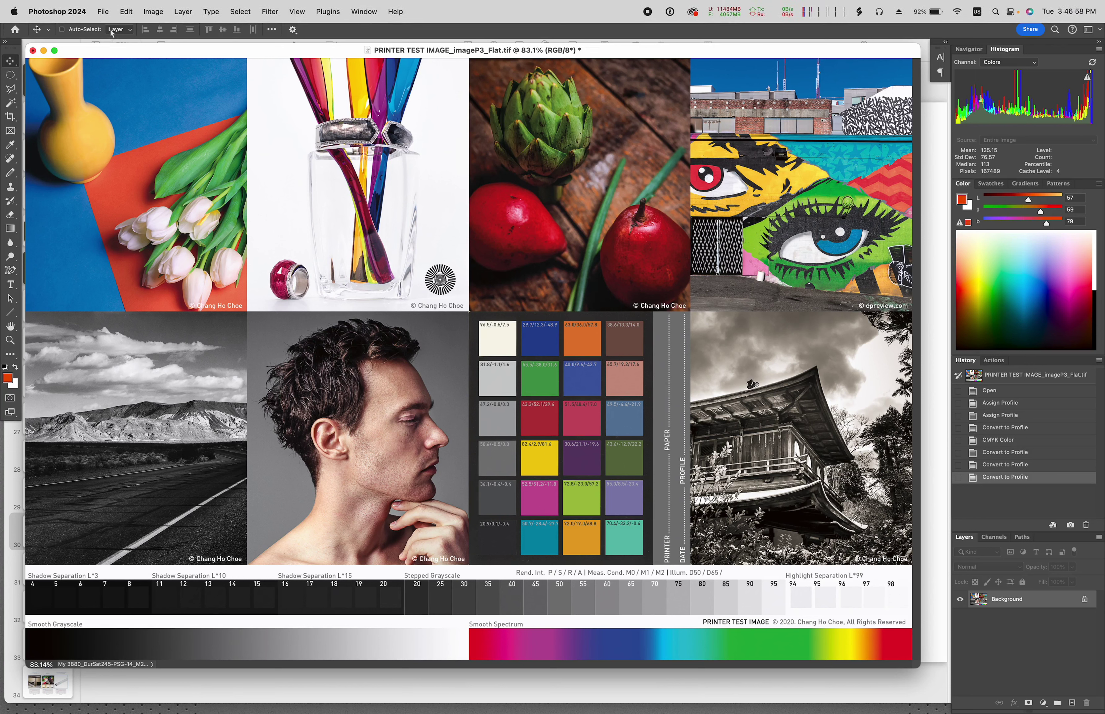
{"action": "left_click", "coordinate": [129, 12]}
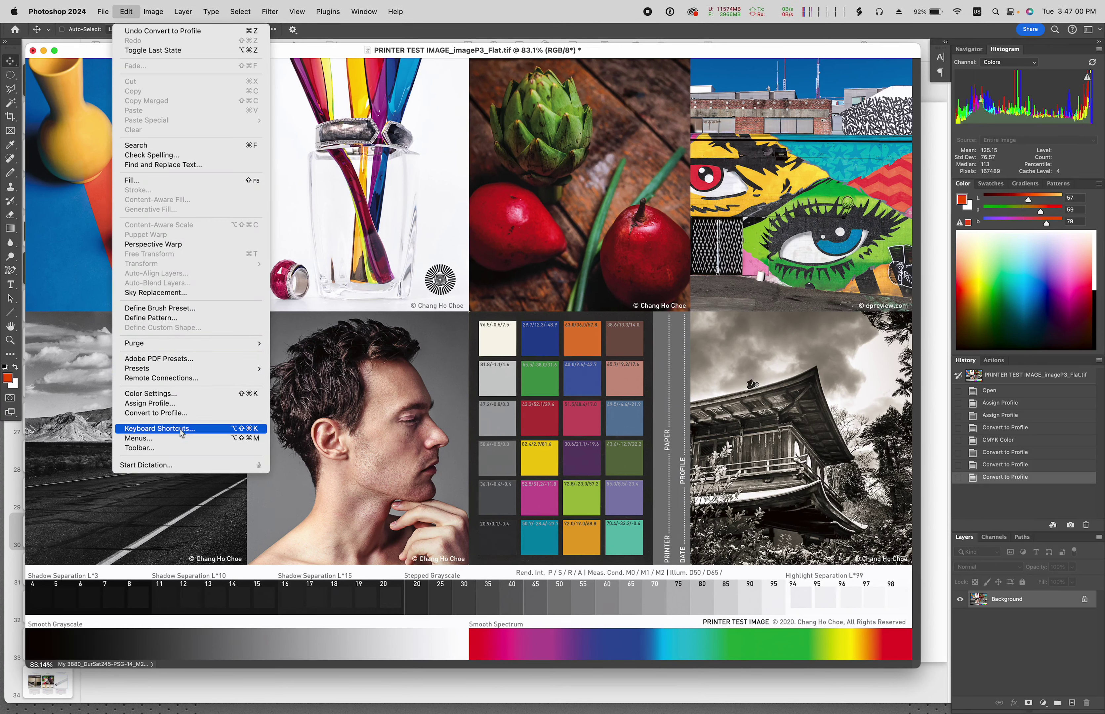
{"action": "key", "text": "Escape"}
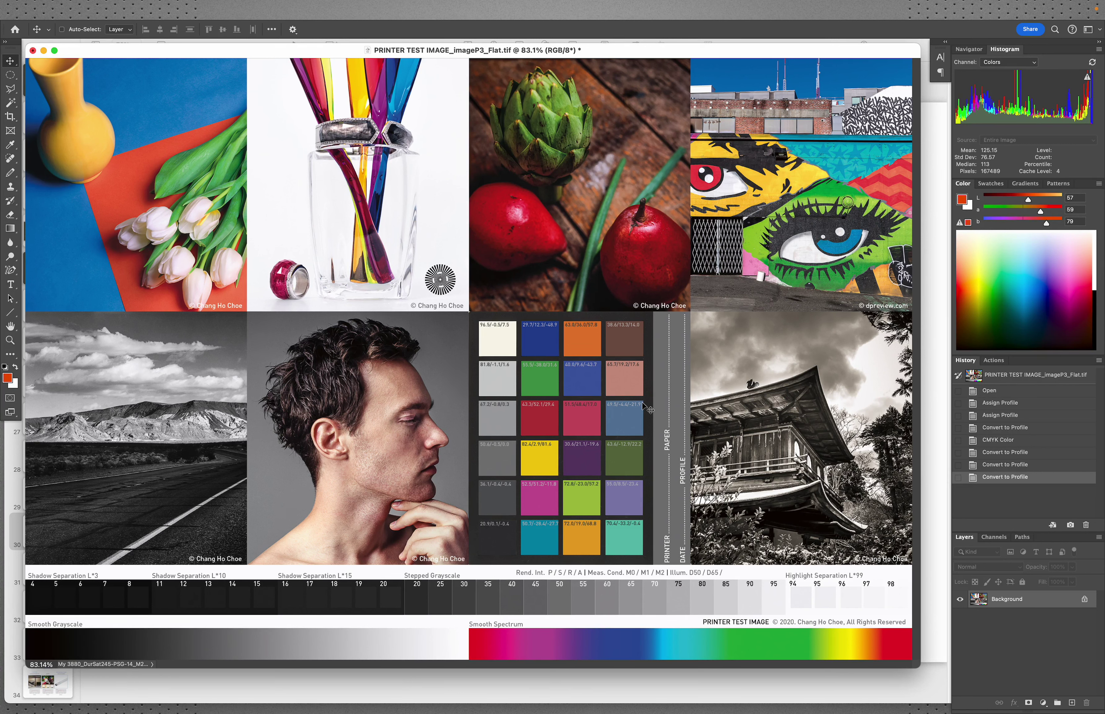
Step: Open the Photoshop print settings for the test image and choose a My 3880_DurSat245-PSG-14_M2_D50 printer profile
{"action": "key", "text": "super"}
{"action": "key", "text": "super+p"}
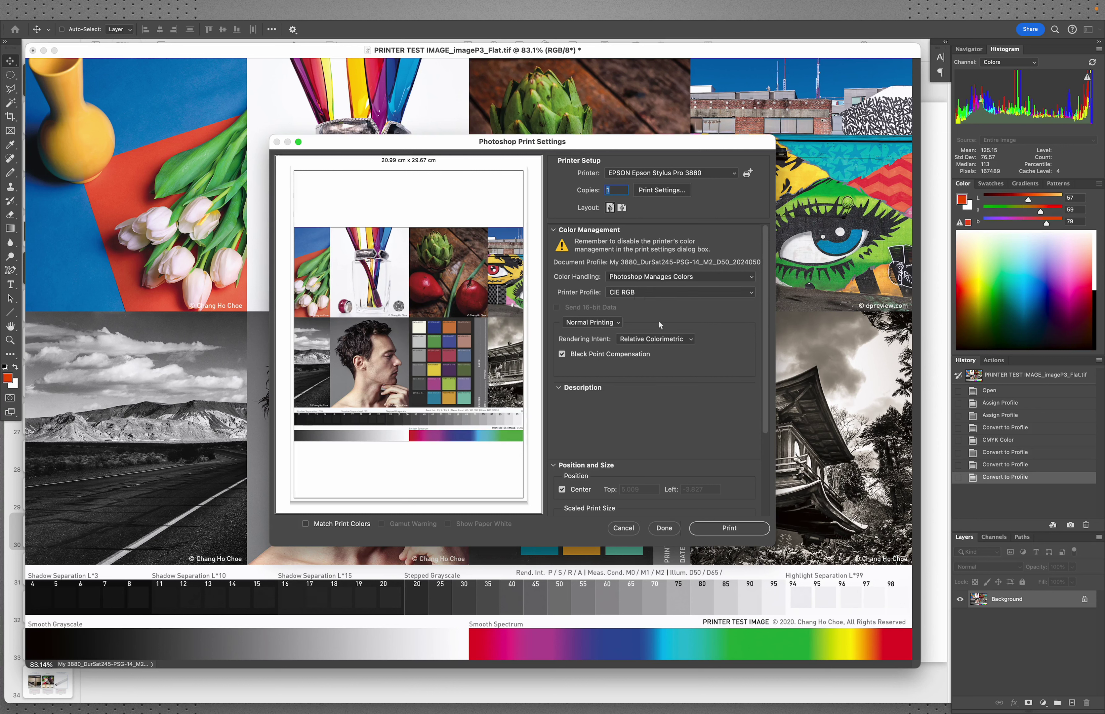
{"action": "left_click_drag", "start_coordinate": [608, 145], "coordinate": [601, 130]}
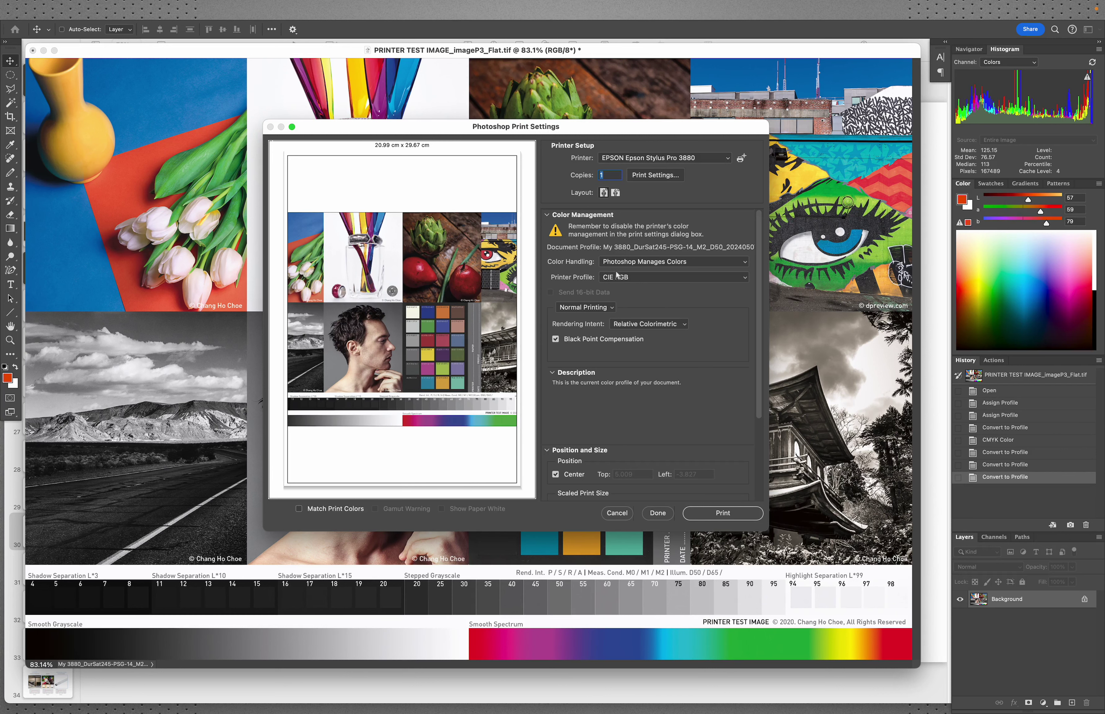
{"action": "left_click", "coordinate": [717, 277]}
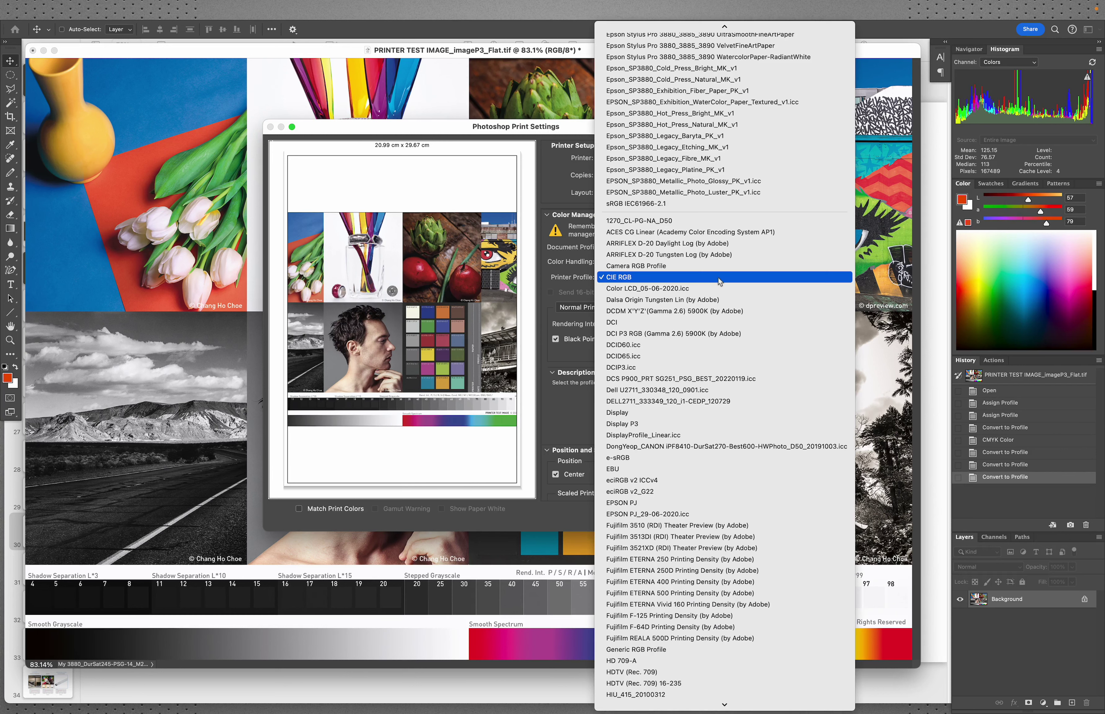
{"action": "scroll", "coordinate": [724, 283], "scroll_direction": "up", "scroll_amount": 2}
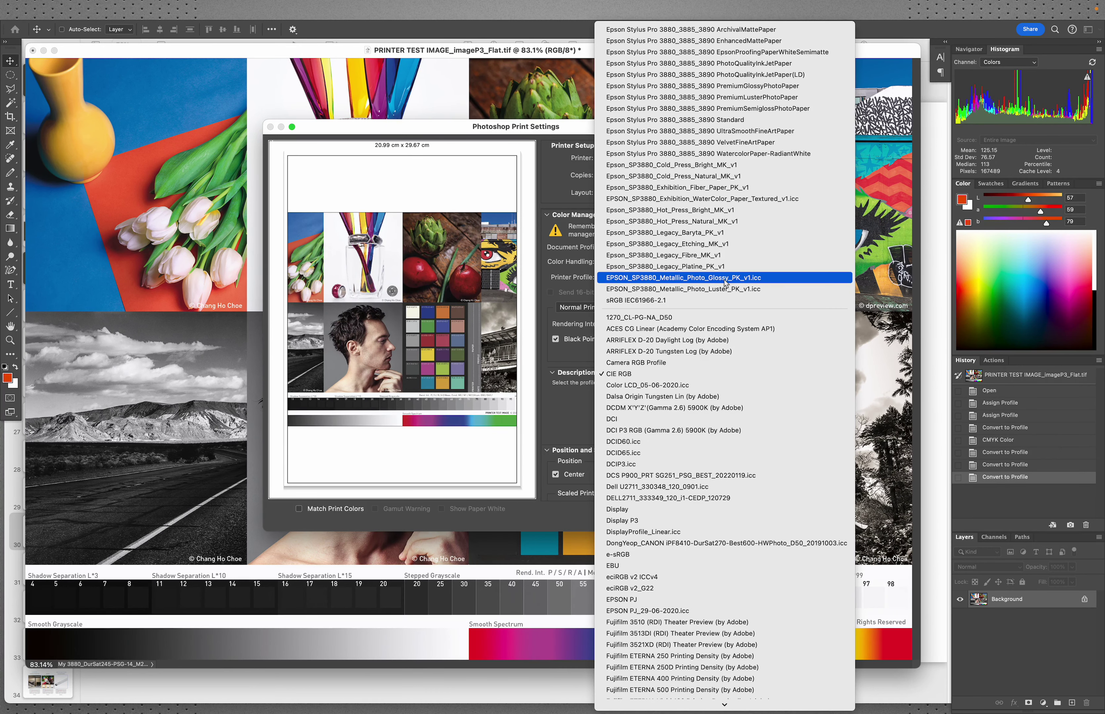
{"action": "scroll", "coordinate": [726, 284], "scroll_direction": "down", "scroll_amount": 10}
{"action": "scroll", "coordinate": [727, 285], "scroll_direction": "down", "scroll_amount": 7}
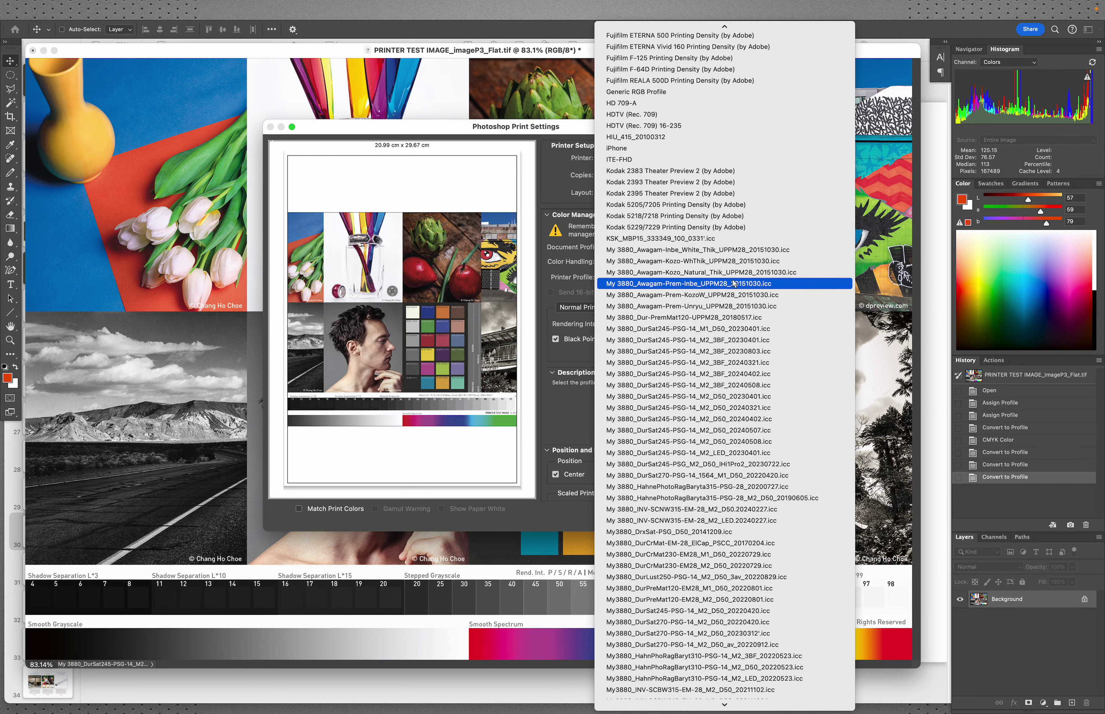
{"action": "left_click", "coordinate": [774, 397]}
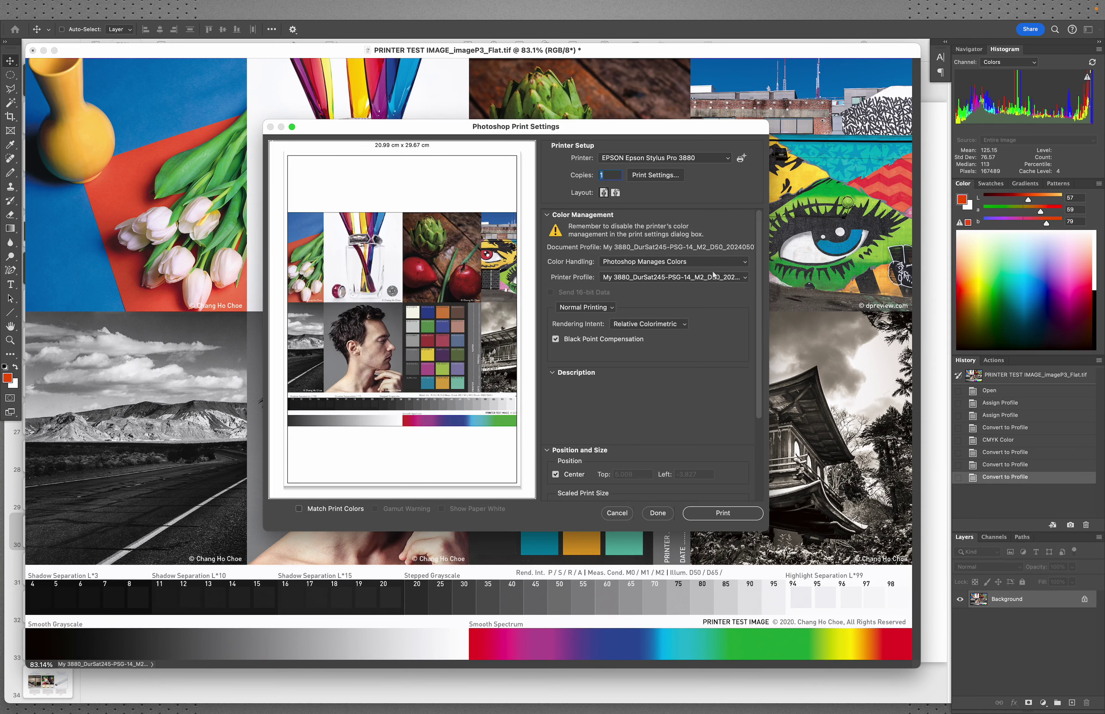
Step: Examine the Epson driver's Printer Settings for media type, color mode and resolution, and cancel both print dialogs
{"action": "left_click", "coordinate": [666, 175]}
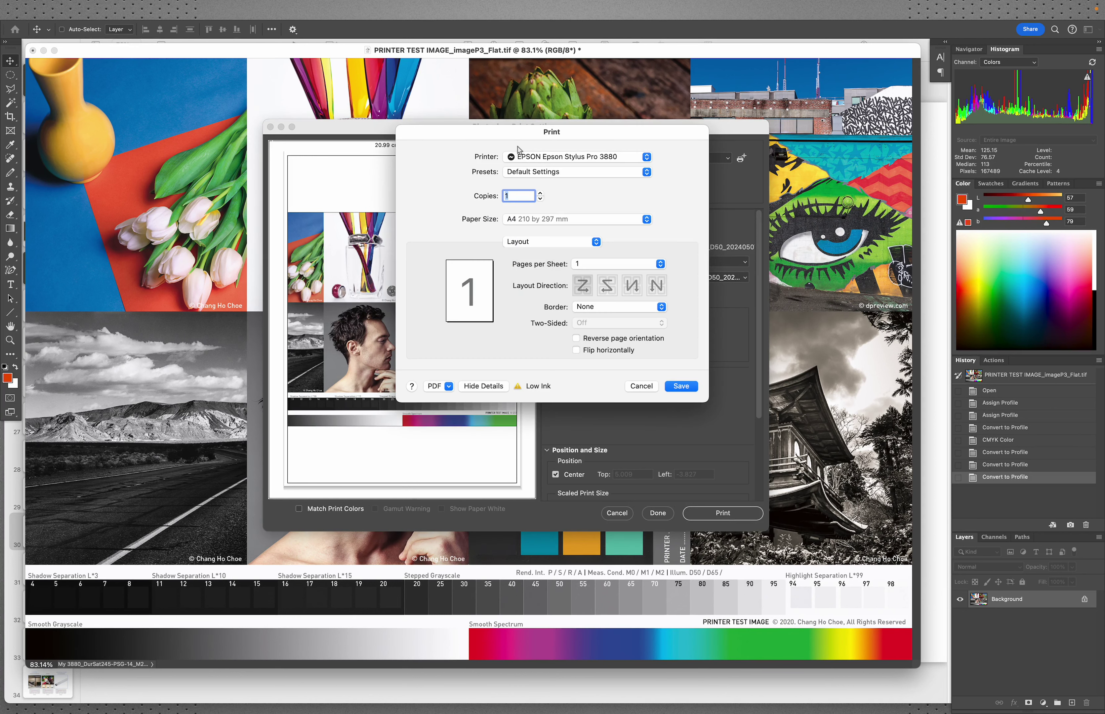
{"action": "left_click_drag", "start_coordinate": [520, 139], "coordinate": [504, 158]}
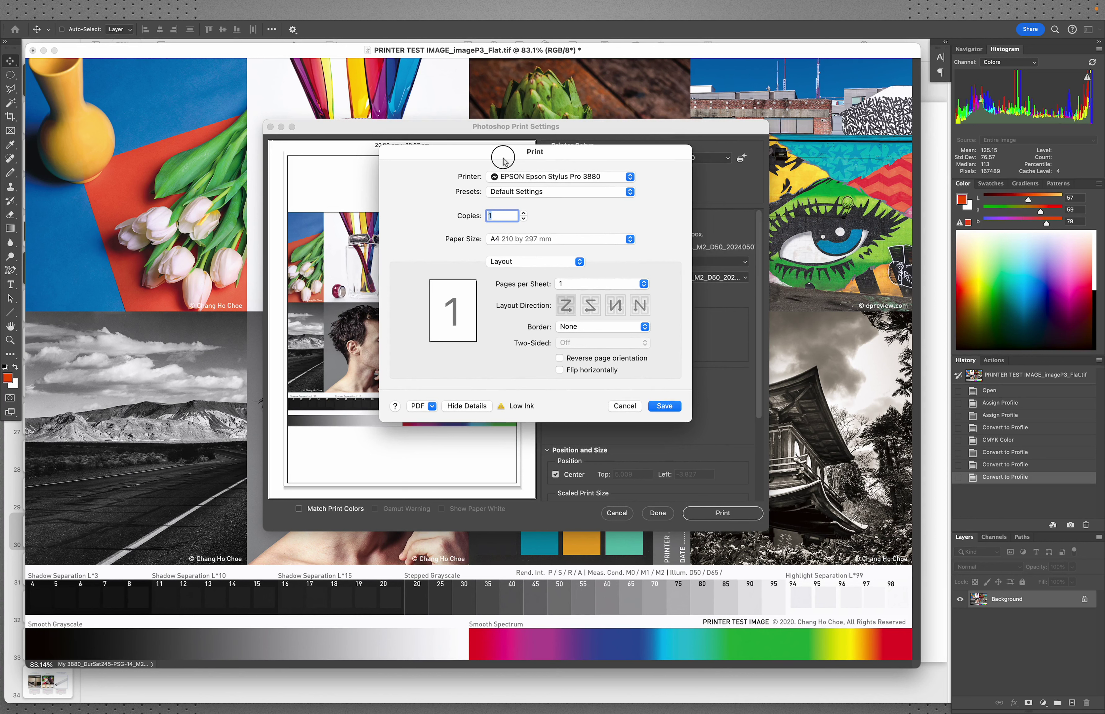
{"action": "left_click", "coordinate": [564, 264]}
{"action": "left_click", "coordinate": [555, 316]}
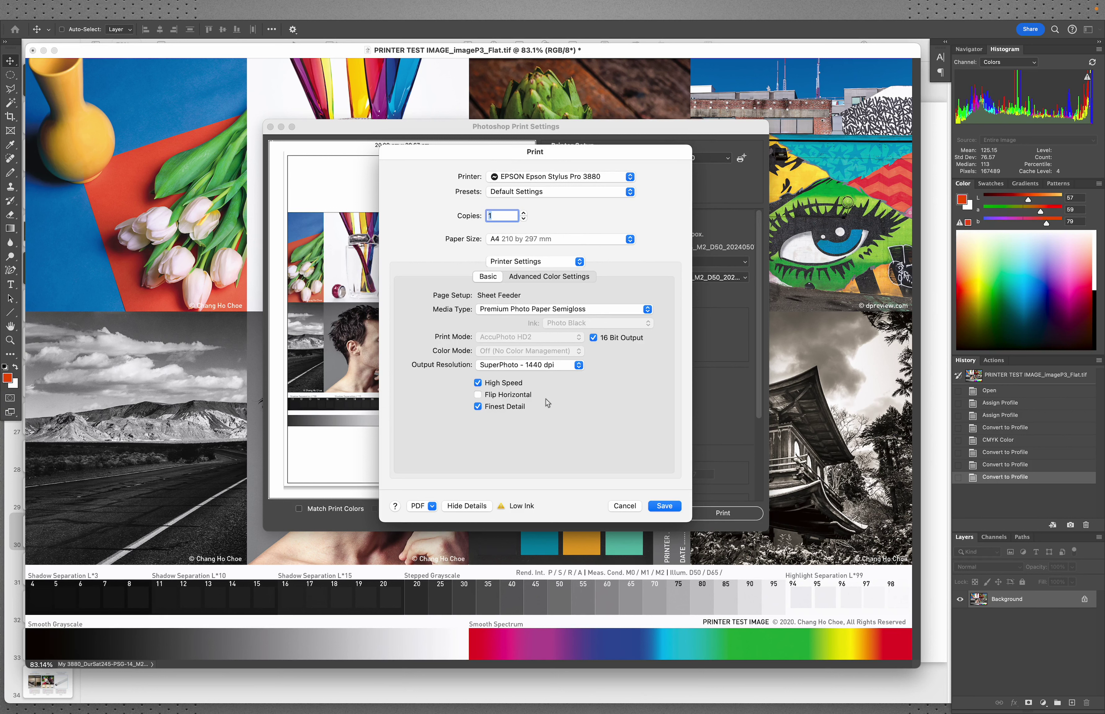
{"action": "left_click", "coordinate": [625, 507]}
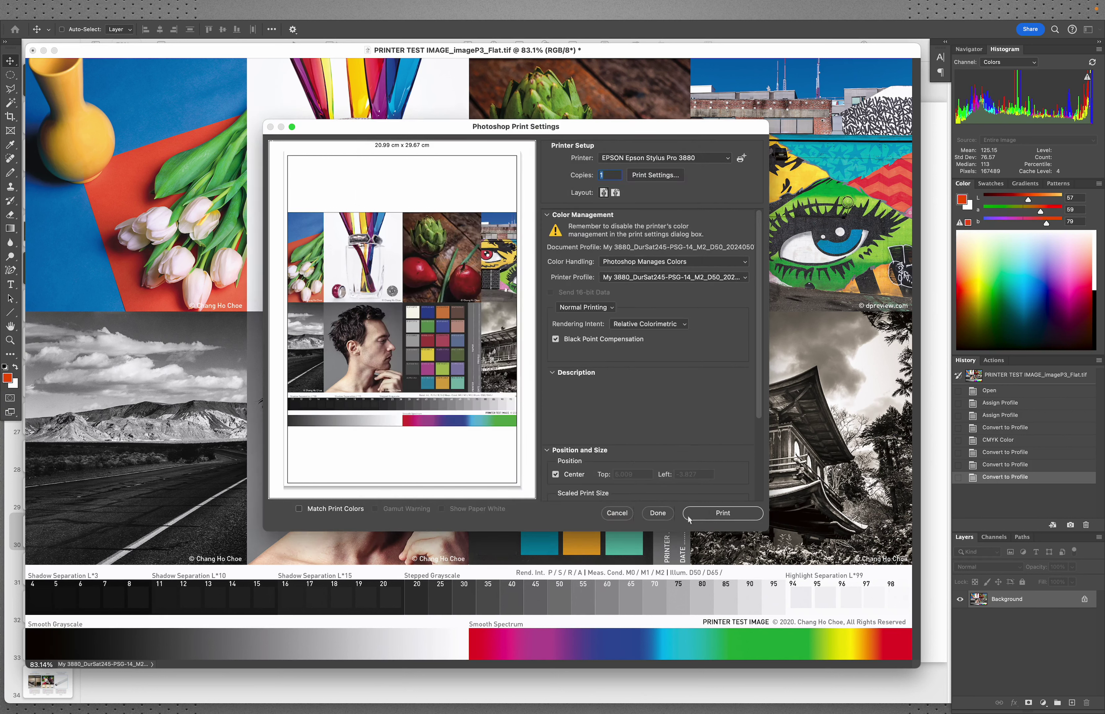
{"action": "left_click", "coordinate": [614, 515]}
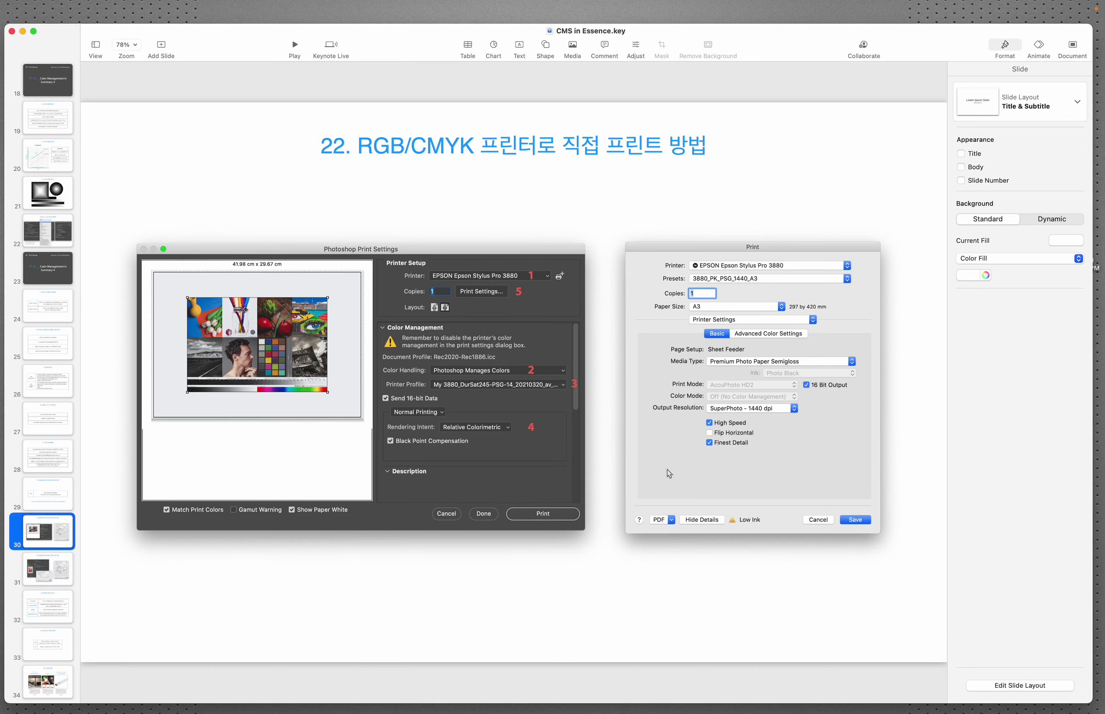
Step: Switch to Keynote and present the RGB/CMYK direct printing slide with the numbered print settings
{"action": "left_click", "coordinate": [294, 45]}
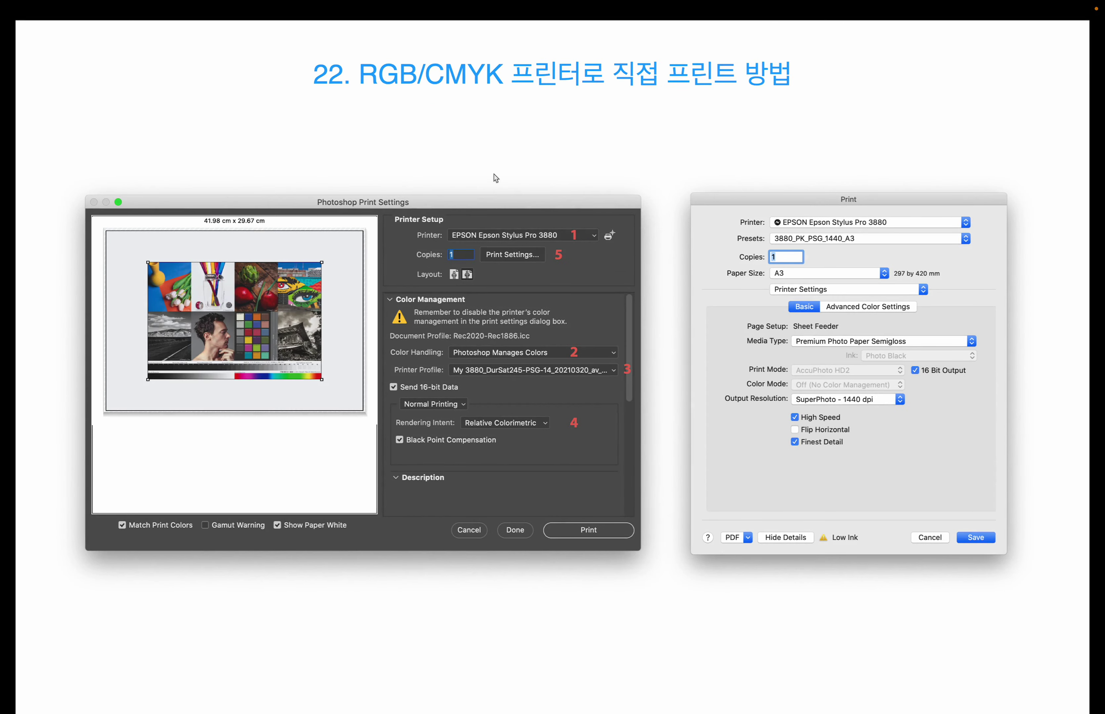